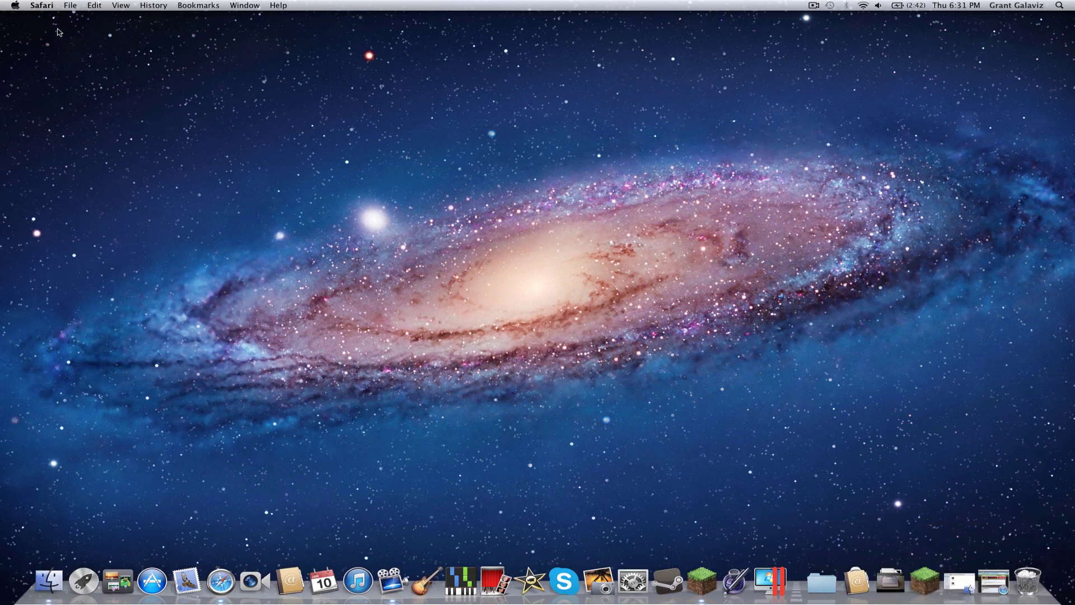
- Bring the minimized Minecraft Forum t3c thread window back to the front
click(14, 5)
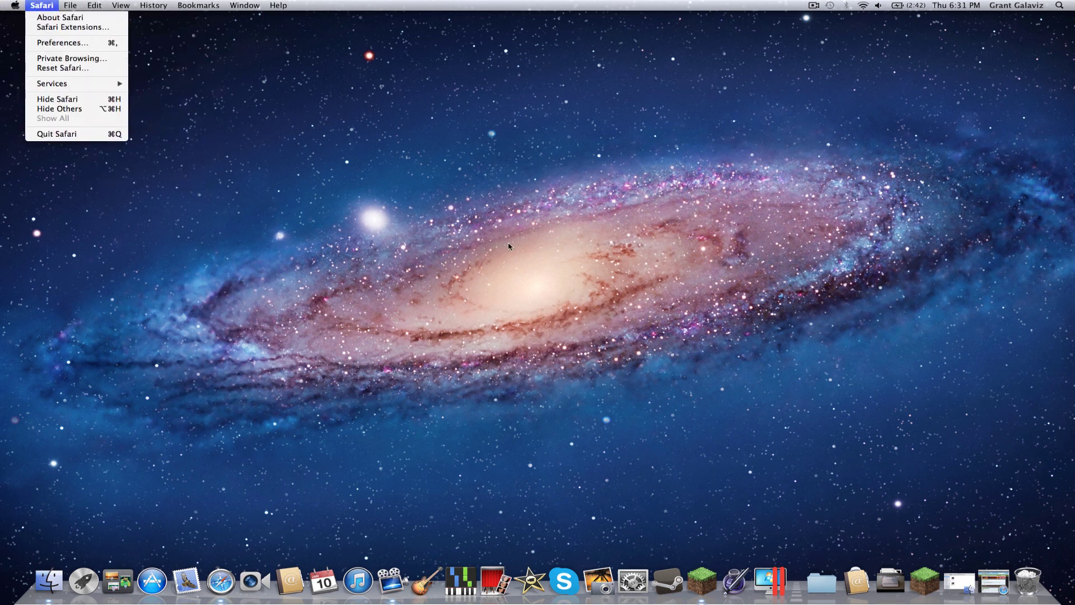
click(799, 346)
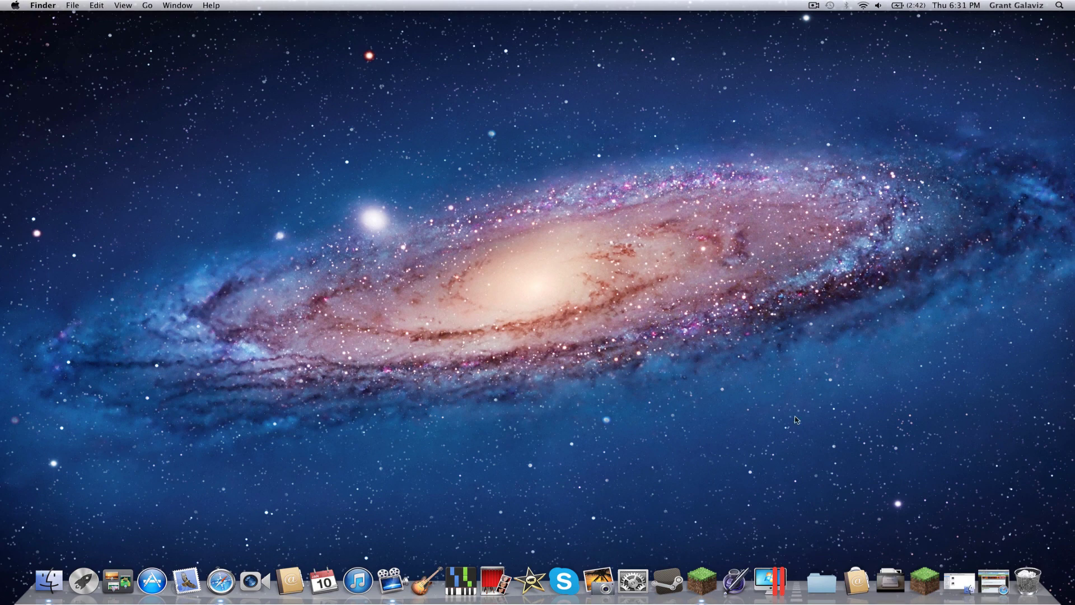
click(994, 582)
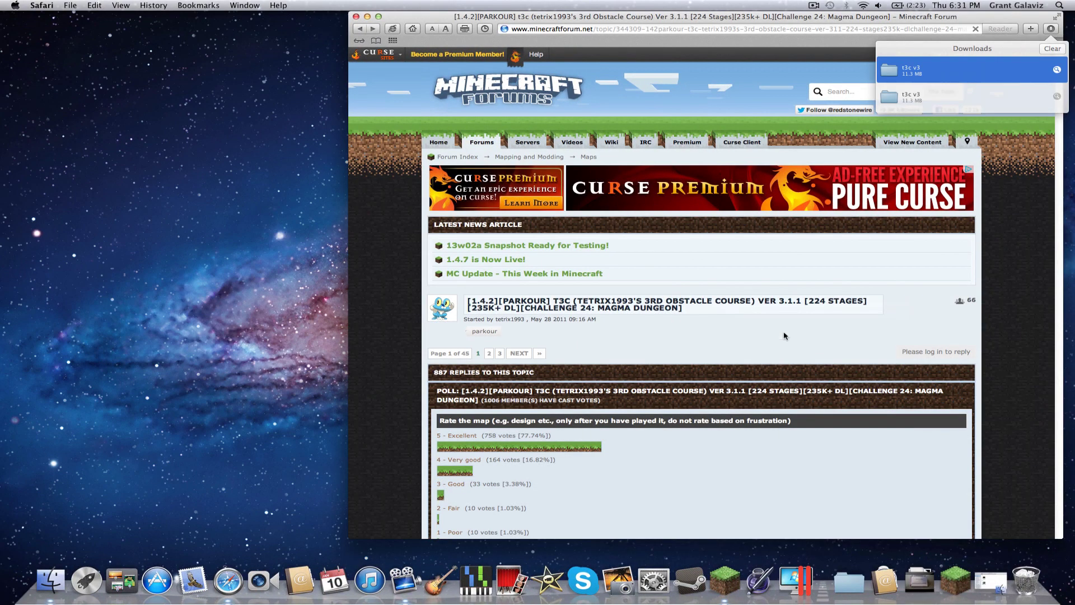
click(365, 17)
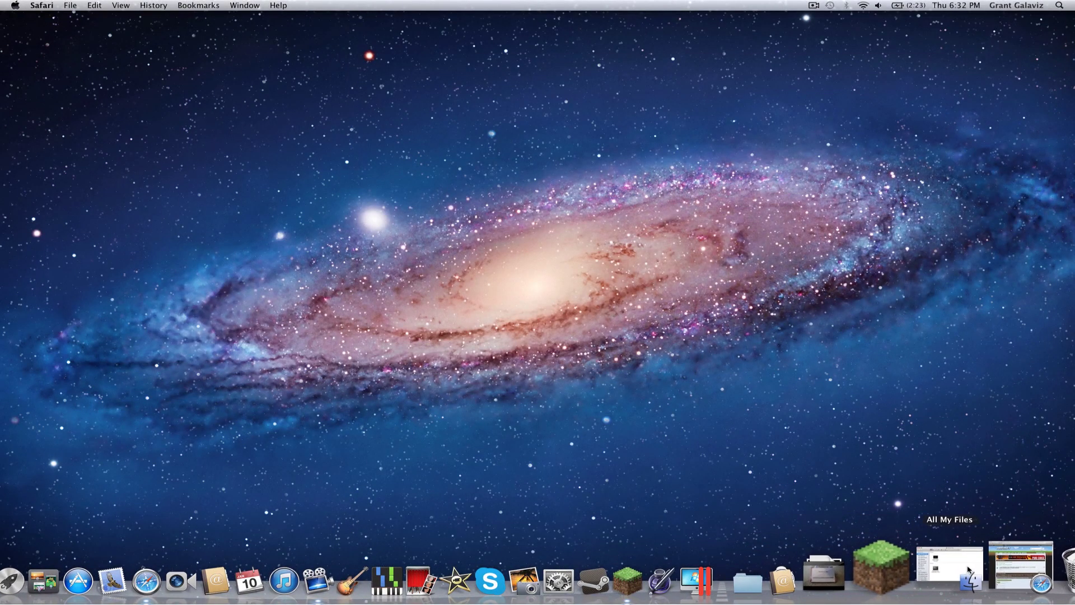
click(996, 570)
- Scroll the t3c thread down to its DOWNLOAD section
scroll(763, 361, down, 5)
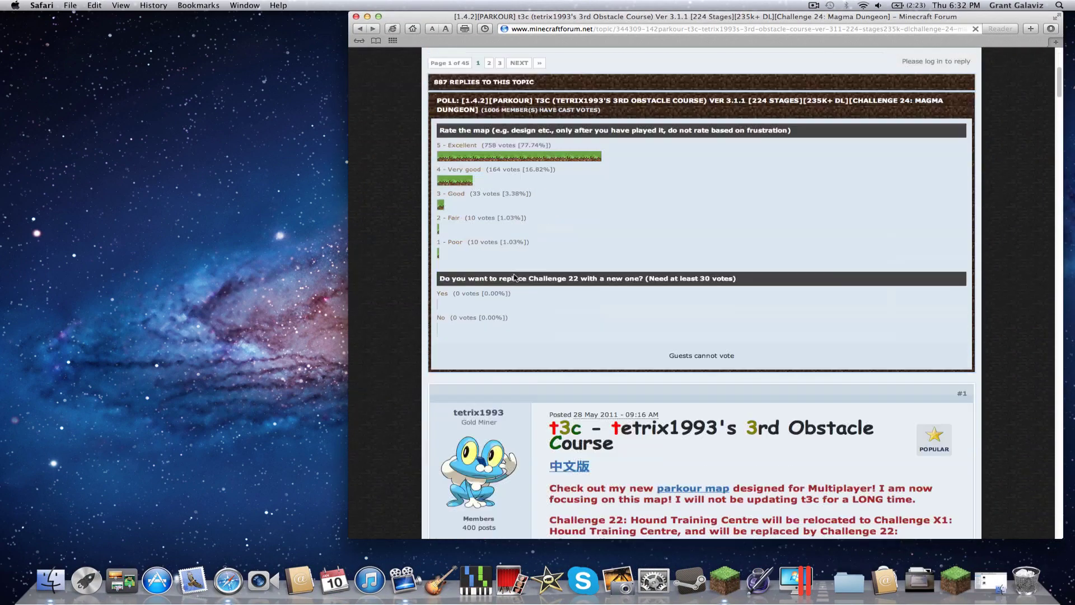
scroll(763, 361, up, 5)
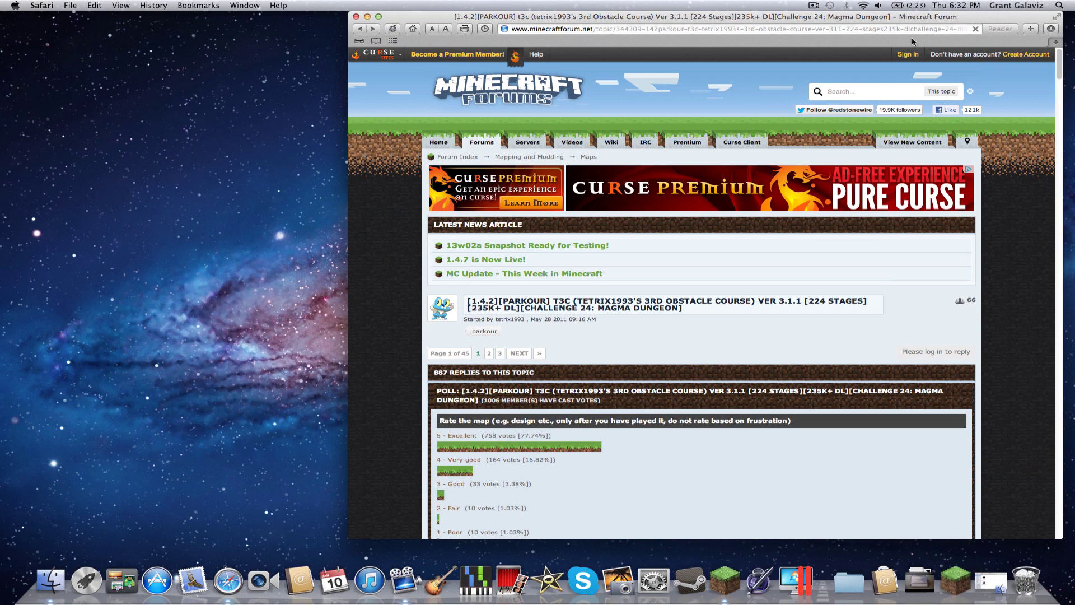
scroll(644, 73, down, 10)
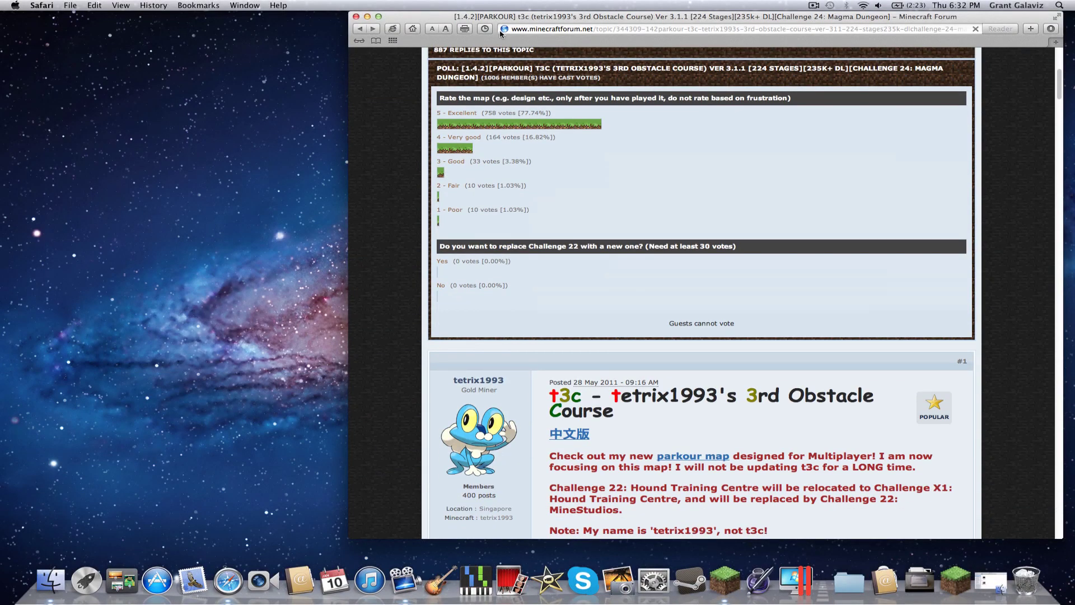
scroll(930, 138, down, 4)
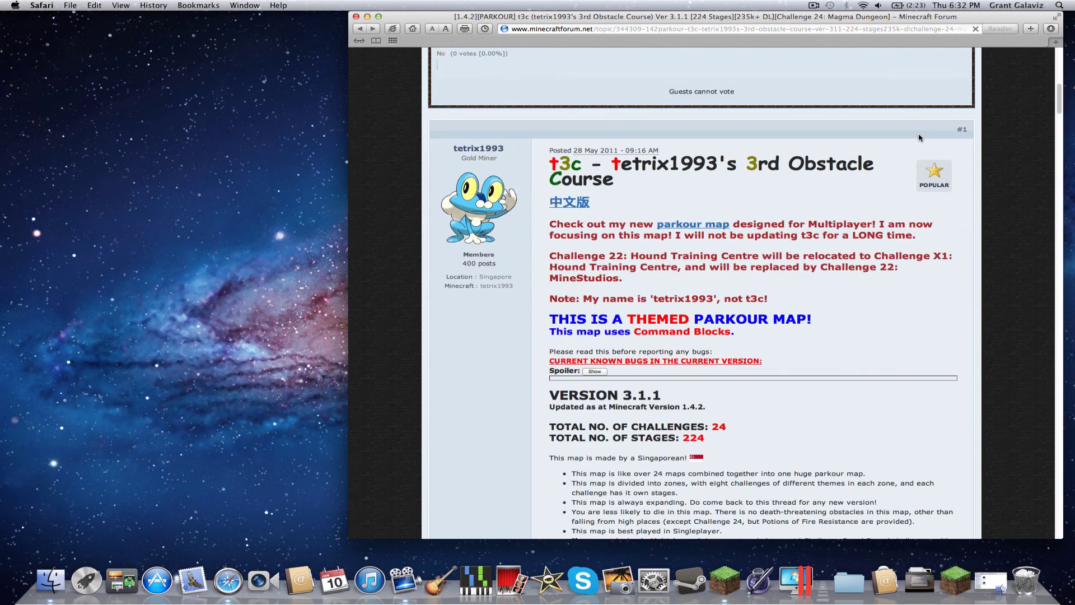
scroll(926, 138, down, 3)
scroll(923, 138, down, 1)
scroll(919, 137, down, 3)
scroll(919, 137, down, 7)
scroll(919, 137, down, 5)
scroll(919, 137, down, 5)
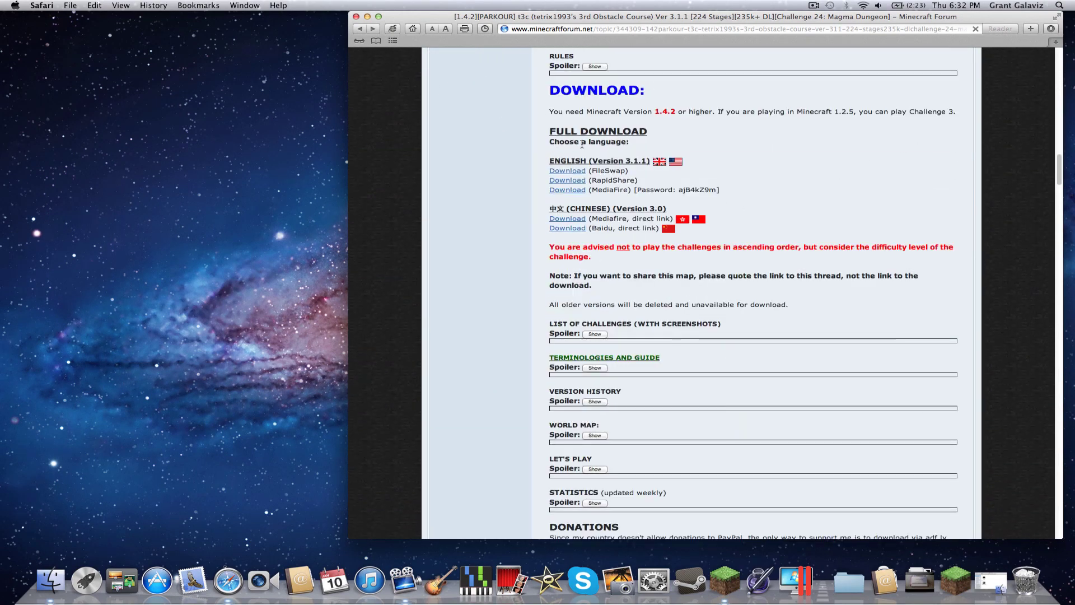
scroll(637, 257, up, 3)
- Highlight the English MediaFire download link and its password
drag(549, 243, 705, 272)
click(754, 273)
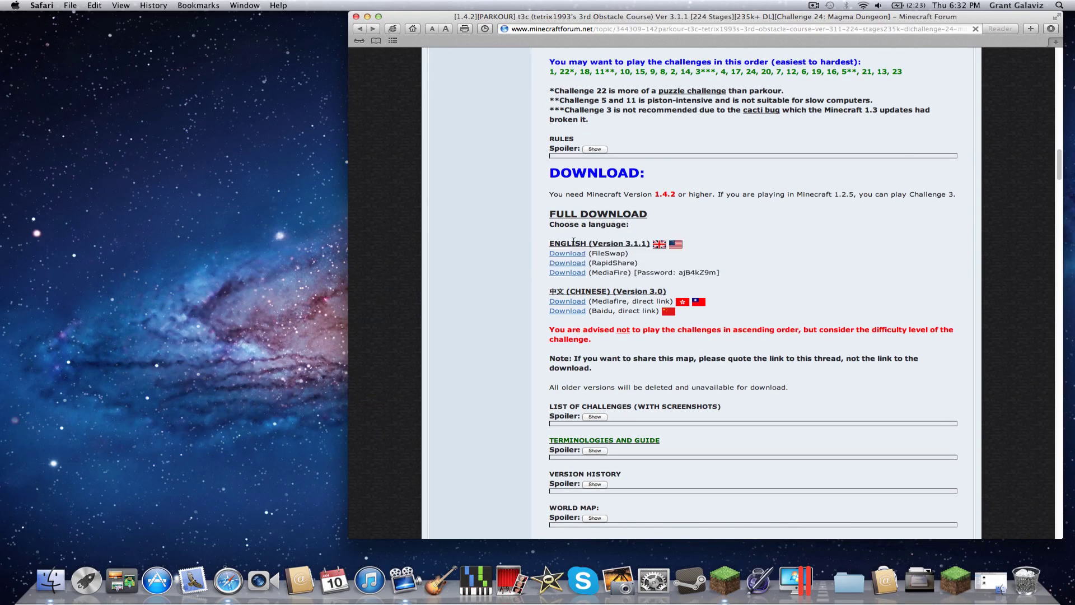
drag(542, 243, 672, 272)
click(751, 284)
drag(594, 273, 617, 275)
click(681, 272)
drag(678, 275, 708, 275)
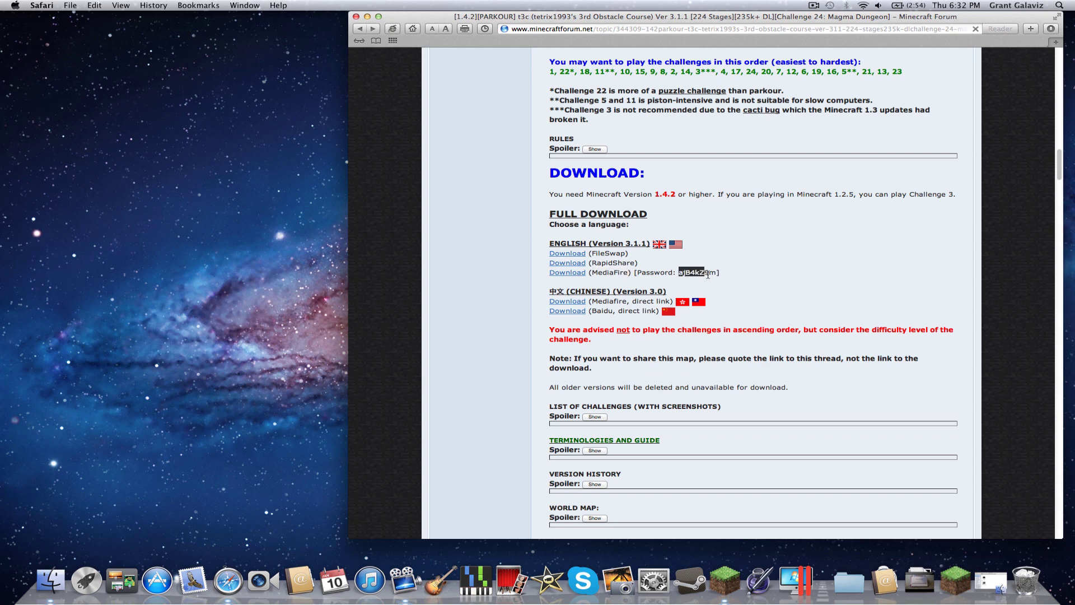
click(743, 270)
- Follow the MediaFire link past adf.ly, enter the t3c v3.1.1.zip password, then minimize Safari
click(568, 277)
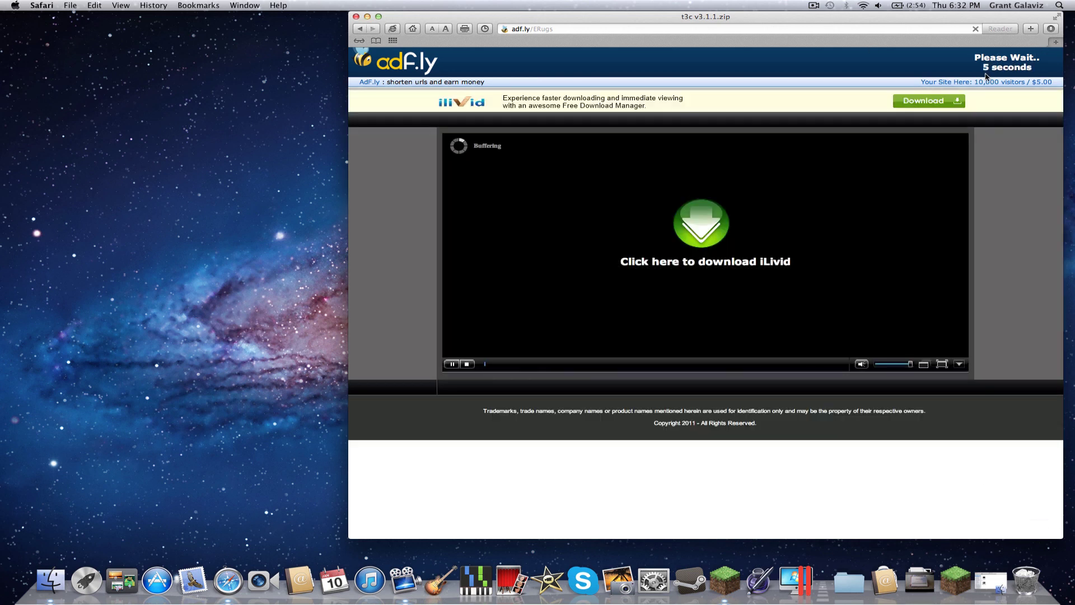
drag(995, 57, 974, 57)
click(1040, 69)
click(1007, 66)
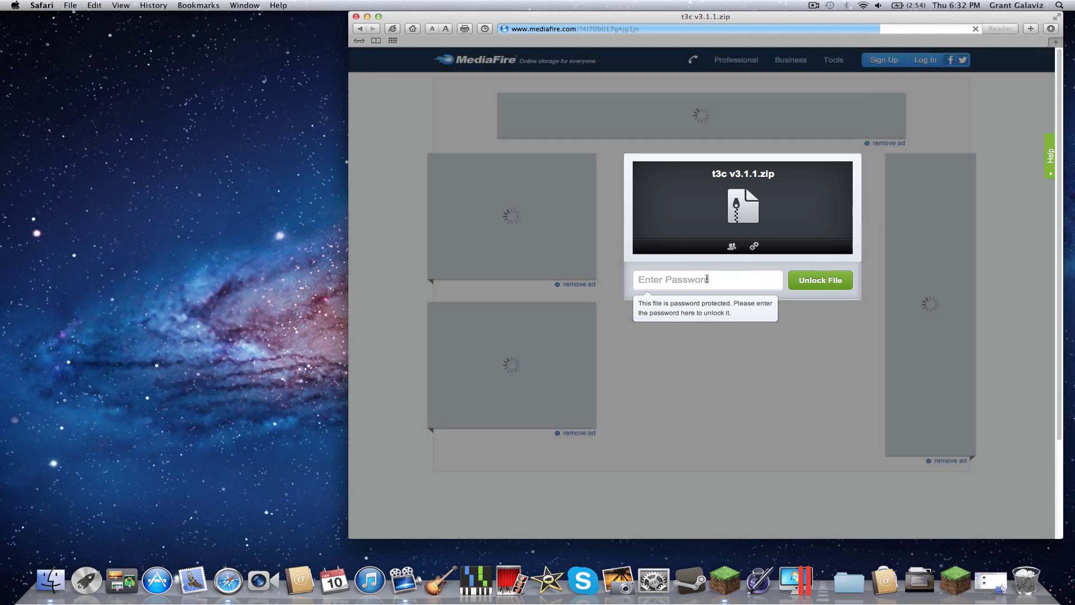
text(password)
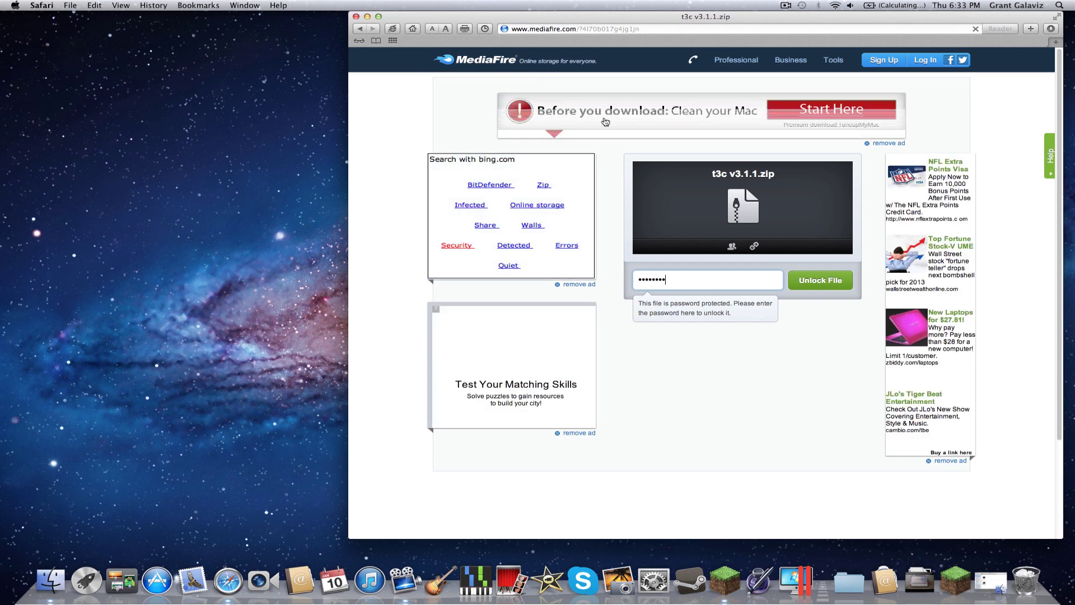
click(368, 17)
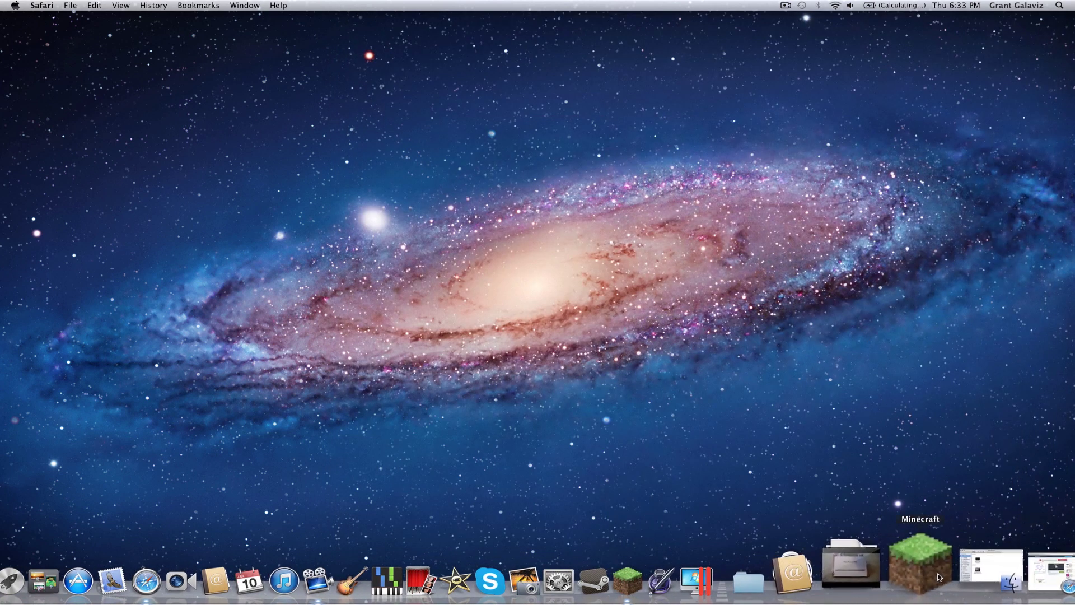
- Drag t3c v3 from Downloads onto the desktop and trash the t3c v3.1.1 map image
click(804, 580)
mouse_move(820, 514)
mouse_down()
mouse_move(903, 500)
mouse_move(831, 363)
mouse_move(896, 396)
mouse_up()
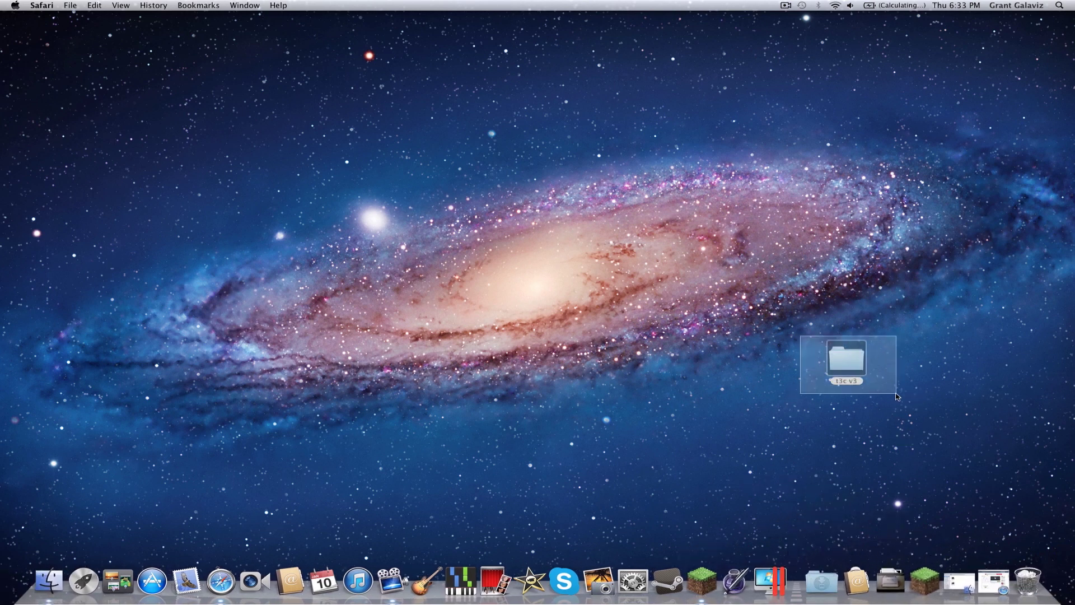
click(946, 574)
mouse_move(249, 104)
mouse_down()
mouse_move(1030, 552)
mouse_move(1027, 577)
mouse_up()
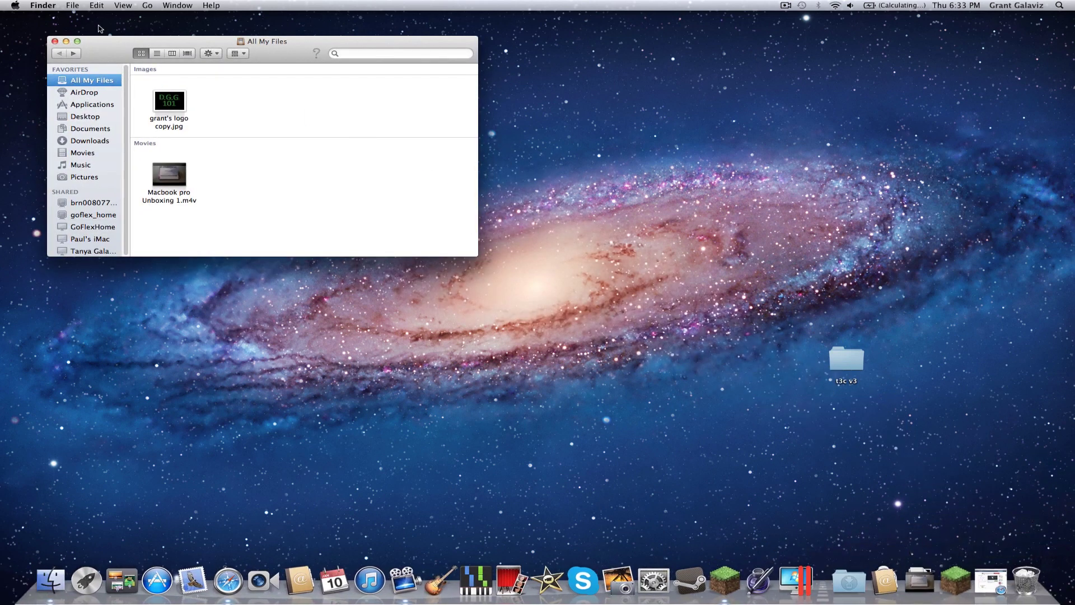
- Go to the minecraft folder, open saves, and move t3c v3 into it
click(145, 6)
mouse_move(181, 164)
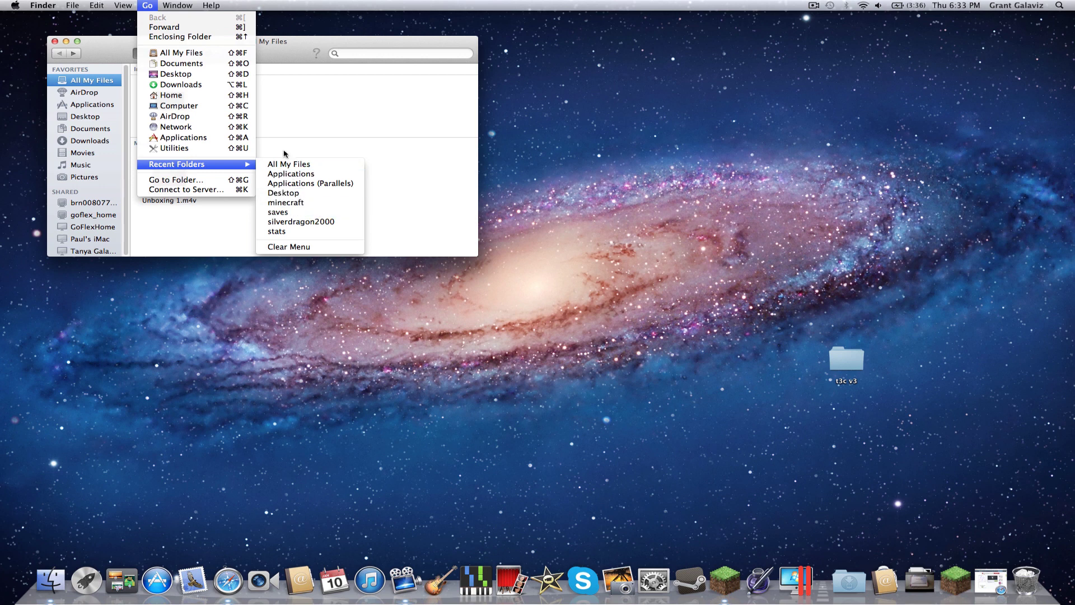
click(206, 180)
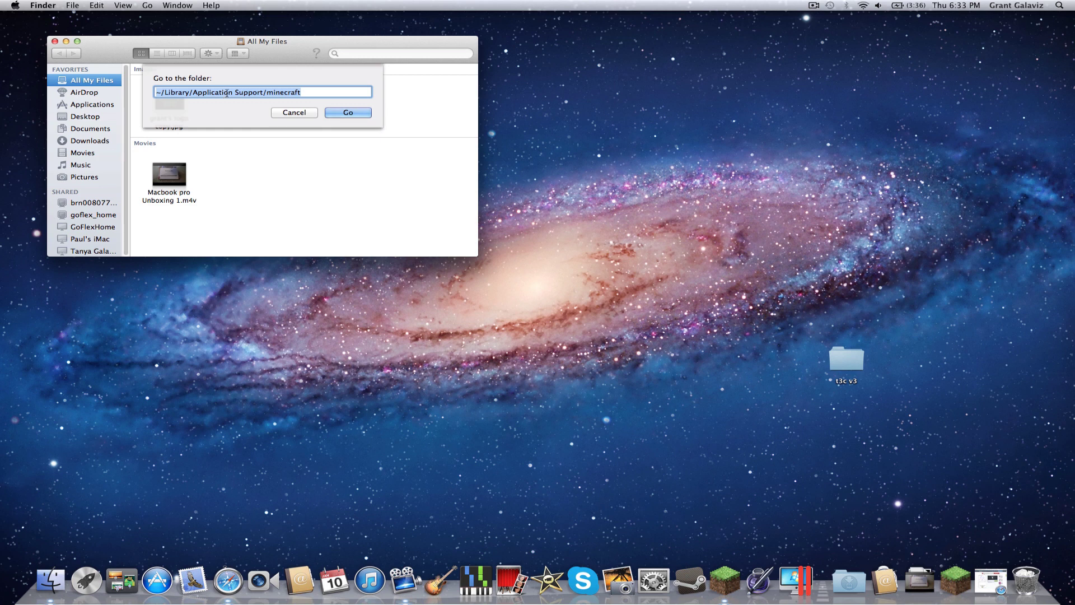
click(347, 112)
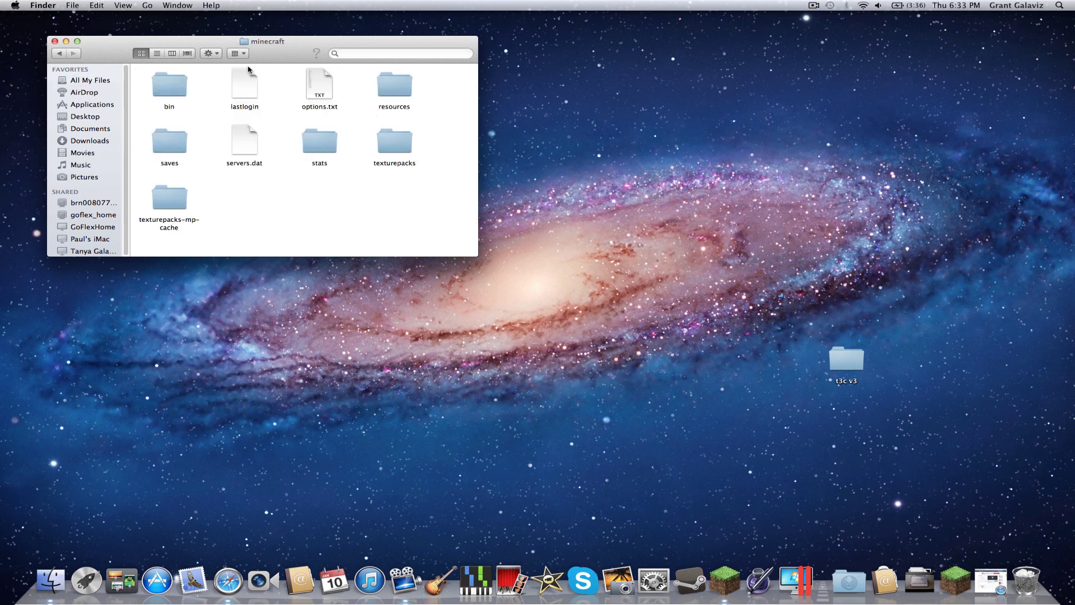
drag(179, 72, 468, 212)
click(437, 219)
double_click(162, 144)
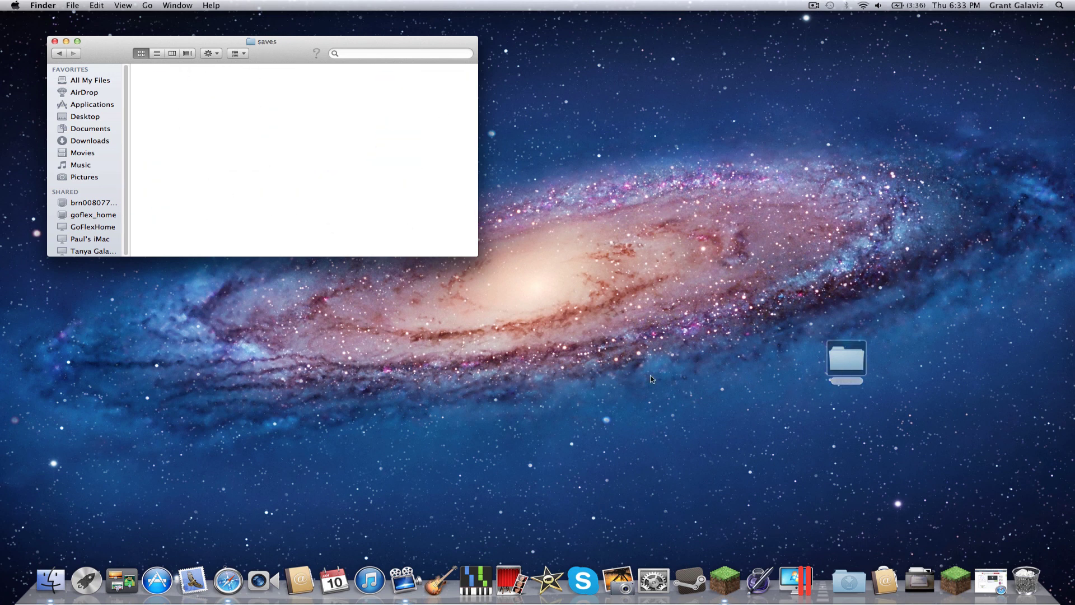
drag(855, 372, 196, 103)
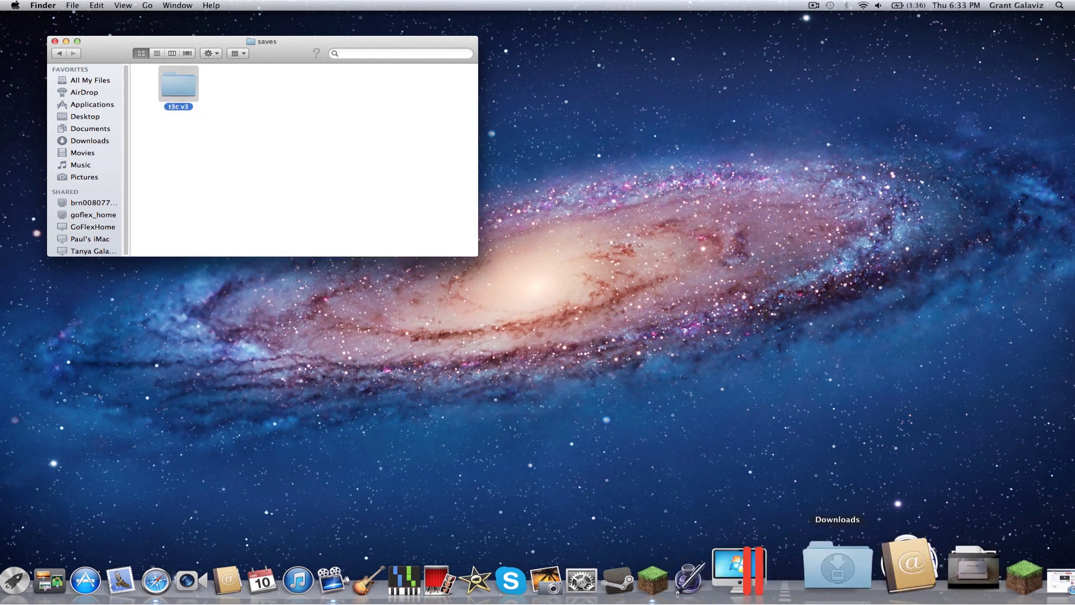
- Restore Minecraft and check the Singleplayer world list, which shows no worlds
click(959, 580)
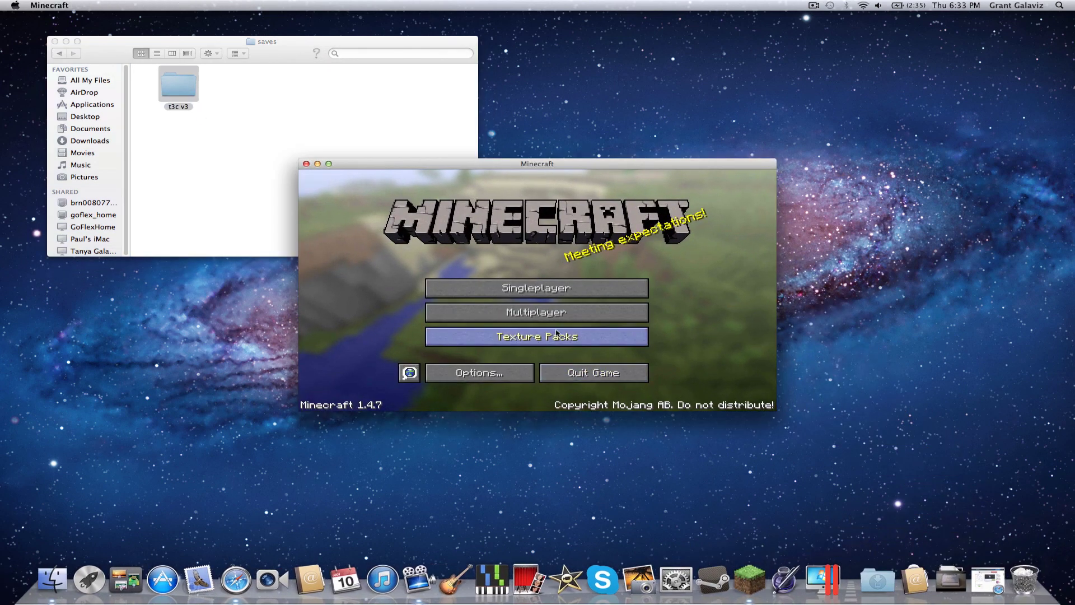
click(547, 289)
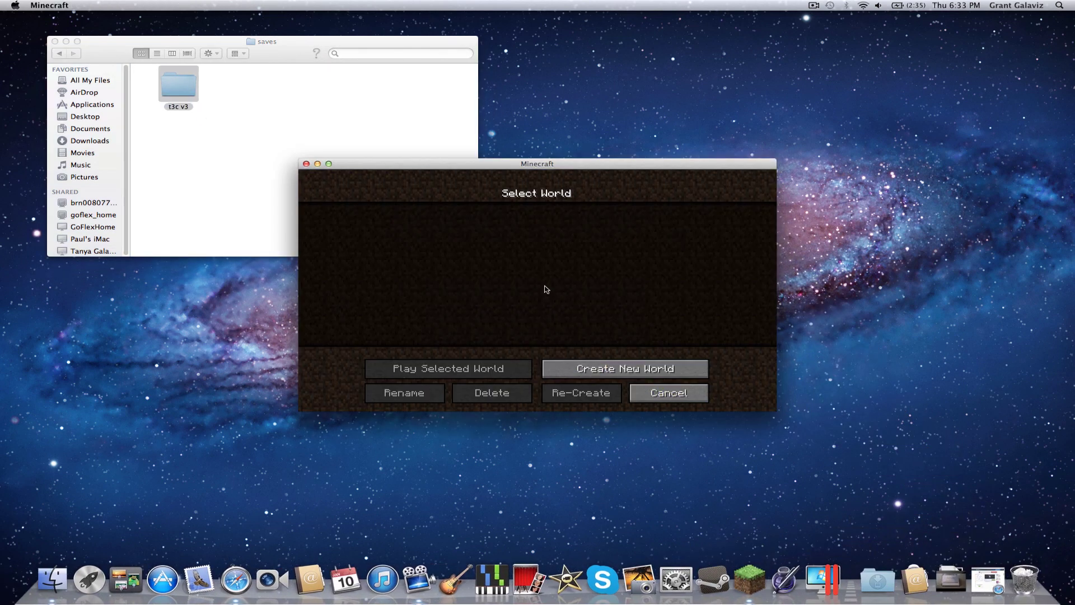
click(678, 397)
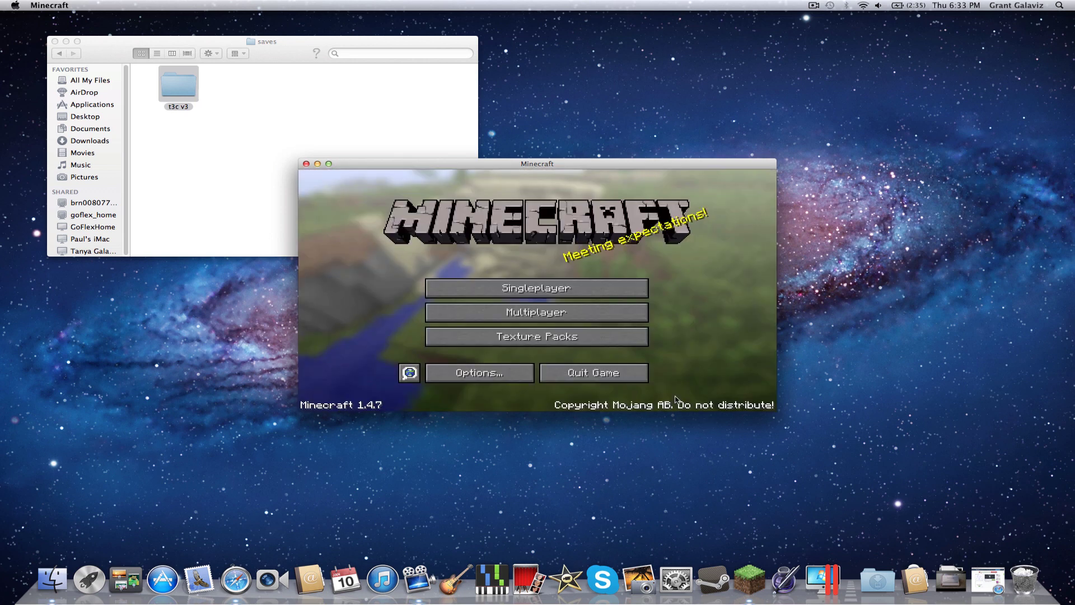
click(525, 291)
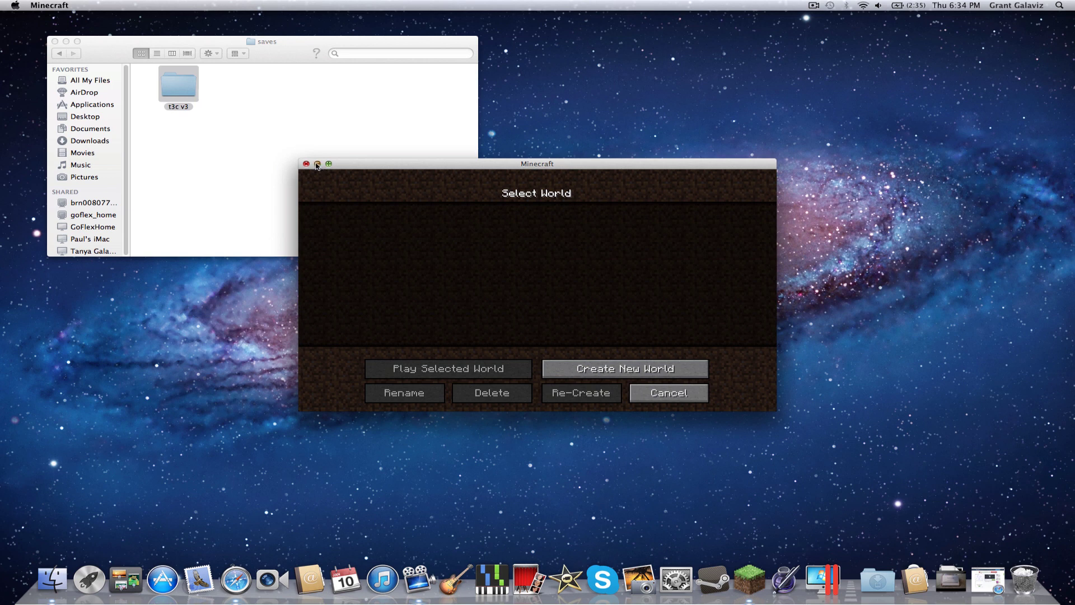
click(317, 164)
click(1002, 578)
- Move t3c v3 from saves to the desktop, open it and expand the t3c v3.1.1 folder
click(318, 164)
drag(178, 85, 583, 121)
drag(639, 162, 642, 160)
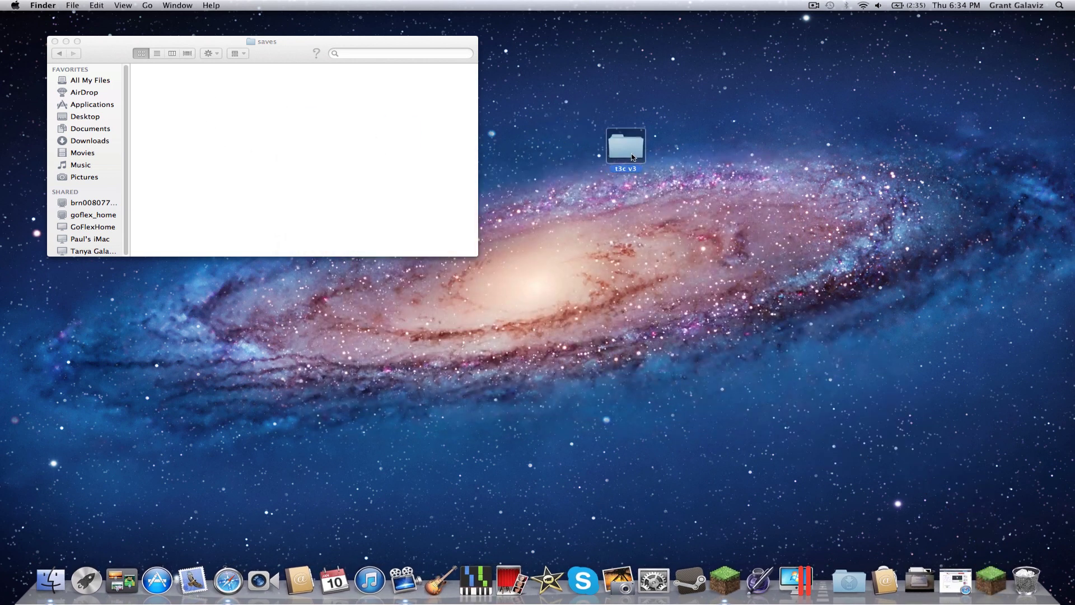
double_click(633, 157)
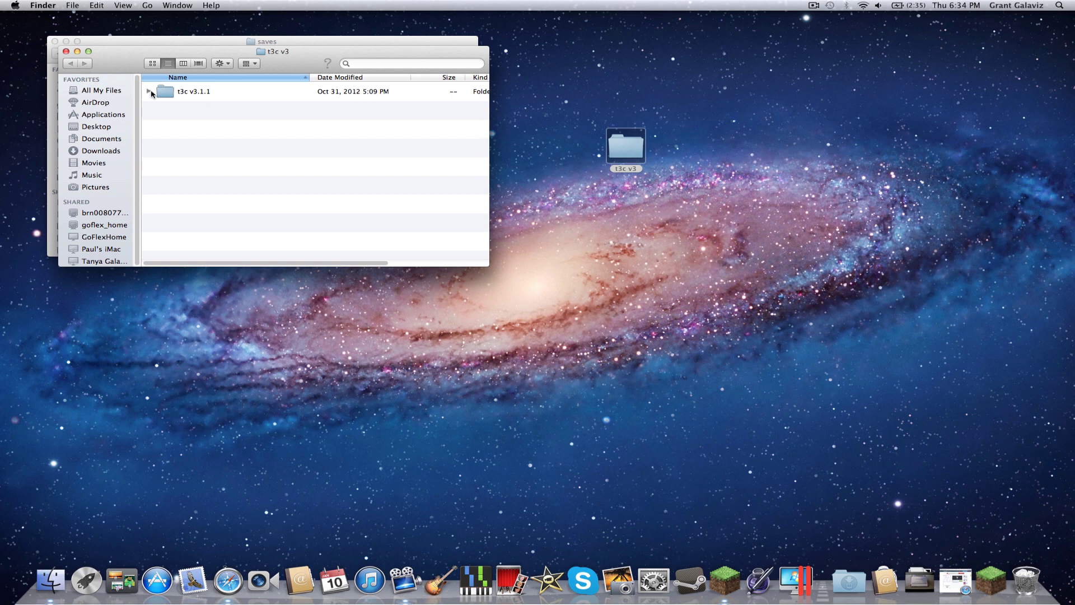
click(185, 92)
click(148, 92)
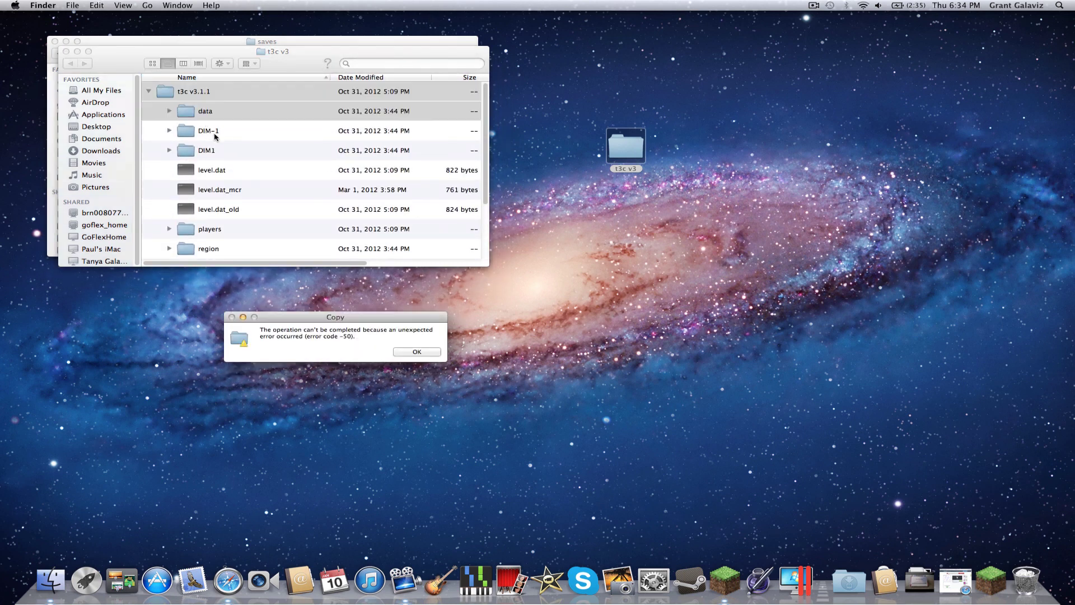
click(417, 352)
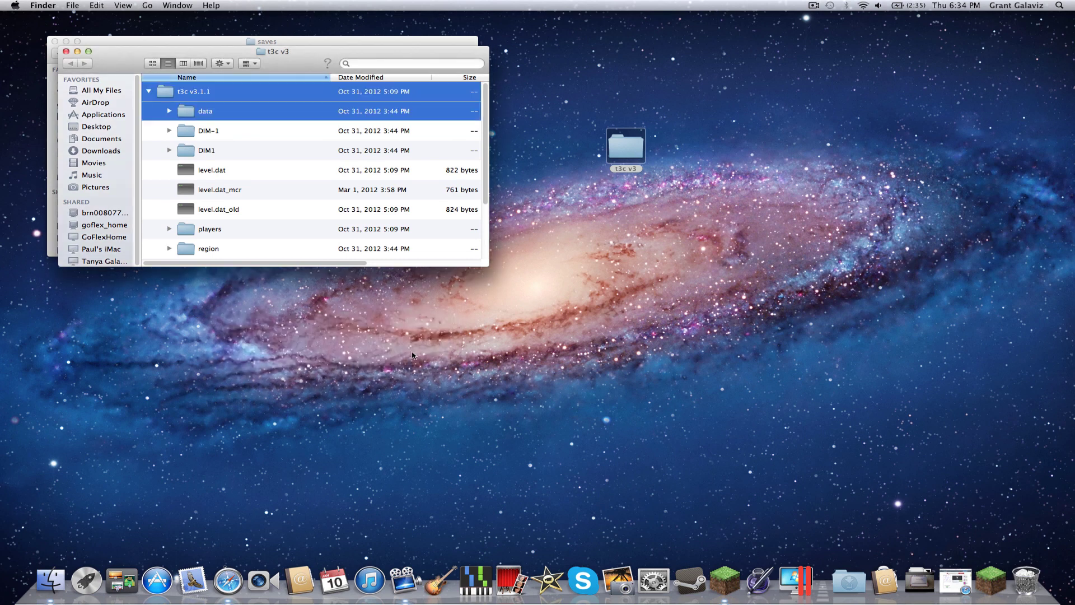
click(198, 95)
click(218, 113)
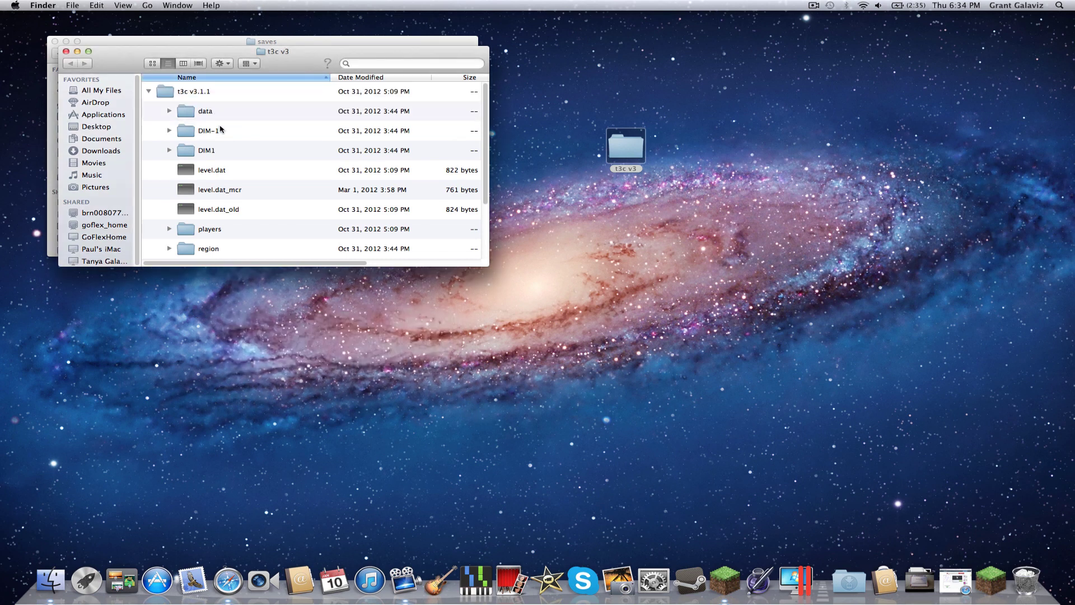
- Drag the t3c v3.1.1 world files onto the desktop and trash the t3c v3 folder
mouse_move(205, 115)
mouse_down()
mouse_move(224, 212)
mouse_move(241, 238)
mouse_move(258, 236)
mouse_move(251, 257)
mouse_up()
scroll(258, 236, down, 1)
scroll(259, 234, down, 5)
mouse_move(248, 213)
mouse_down()
mouse_move(268, 245)
mouse_move(737, 364)
mouse_up()
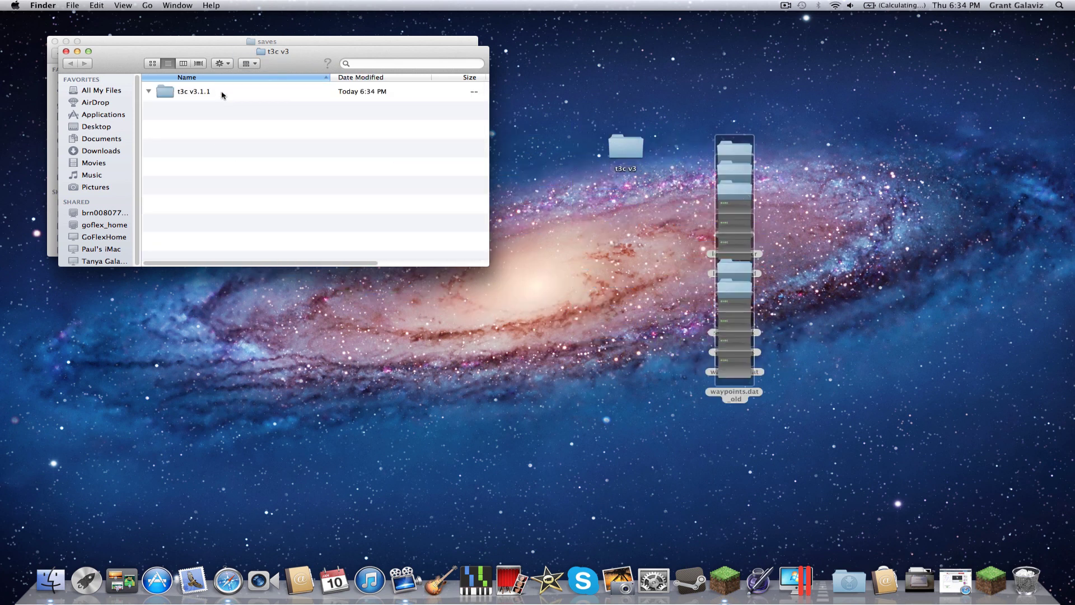
click(66, 51)
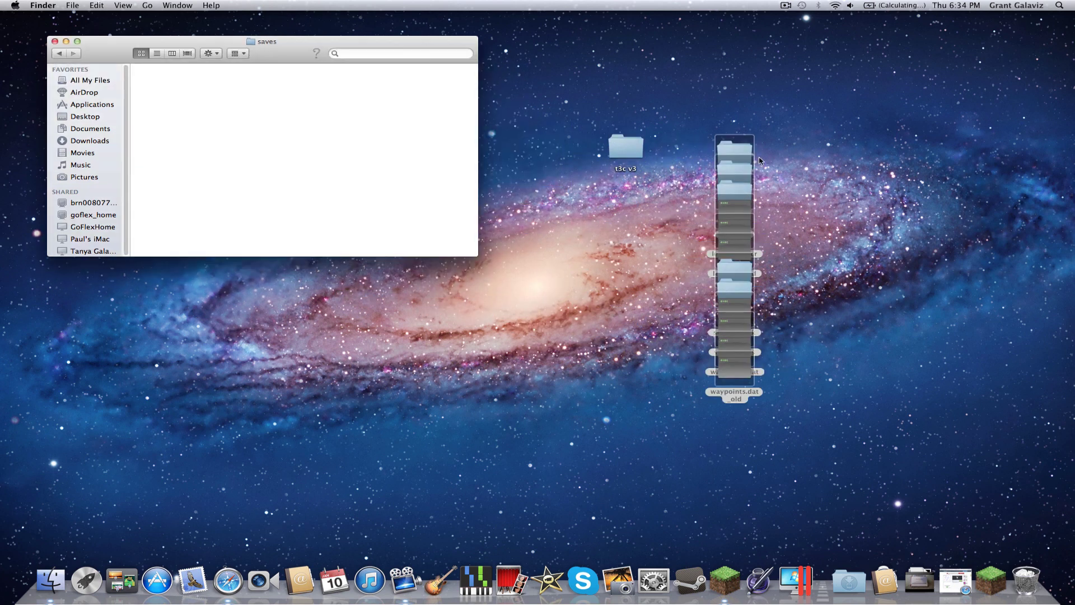
drag(629, 157, 1024, 582)
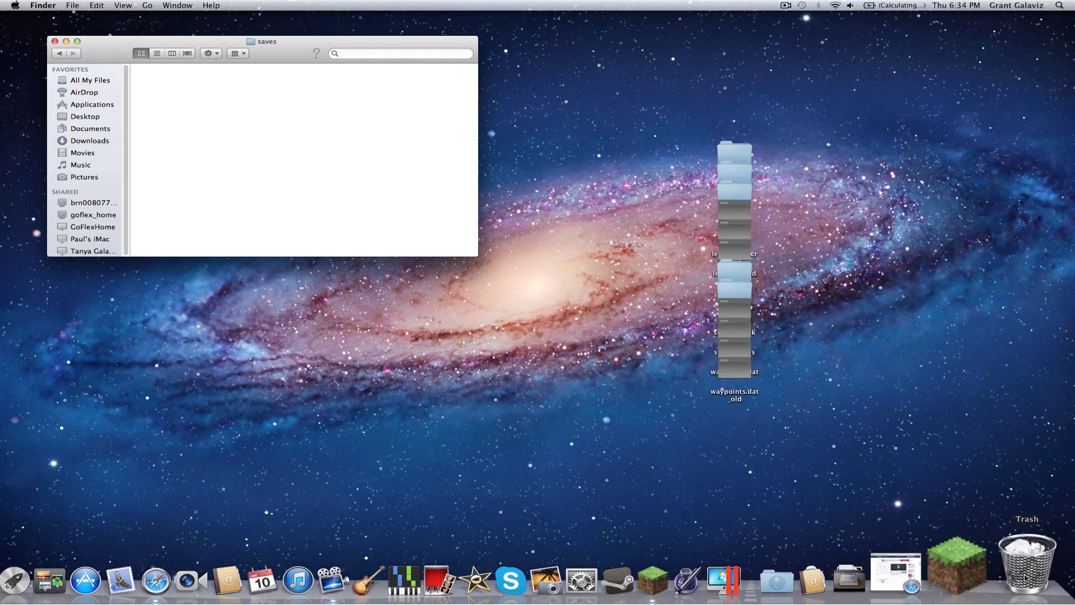
- Spread data, DIM-1, level.dat, players, region, session.lock and spc.settings across the desktop
drag(735, 152, 811, 124)
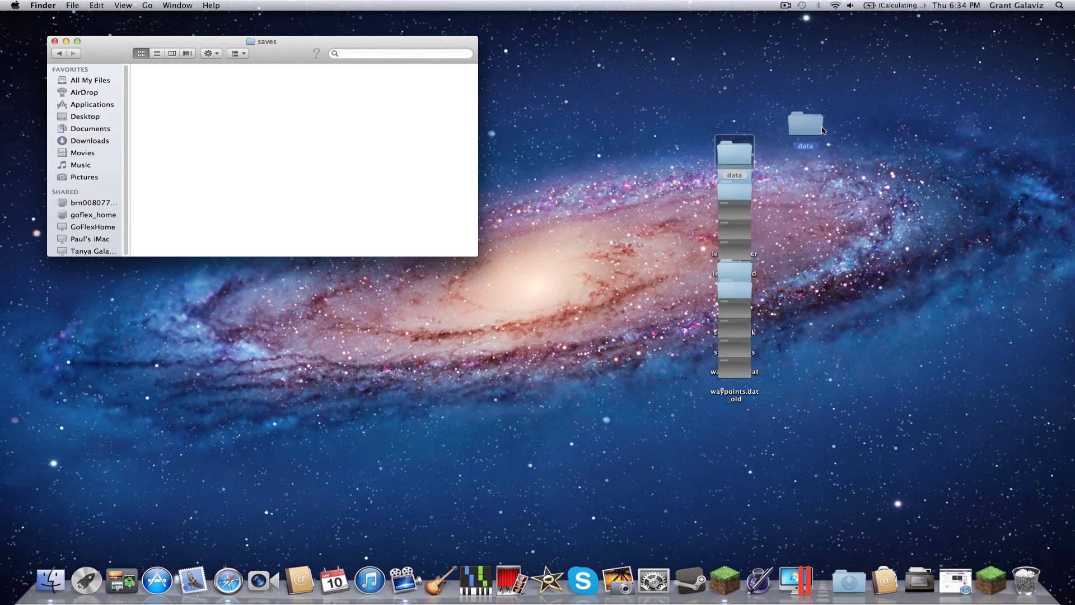
click(735, 176)
drag(733, 181, 674, 138)
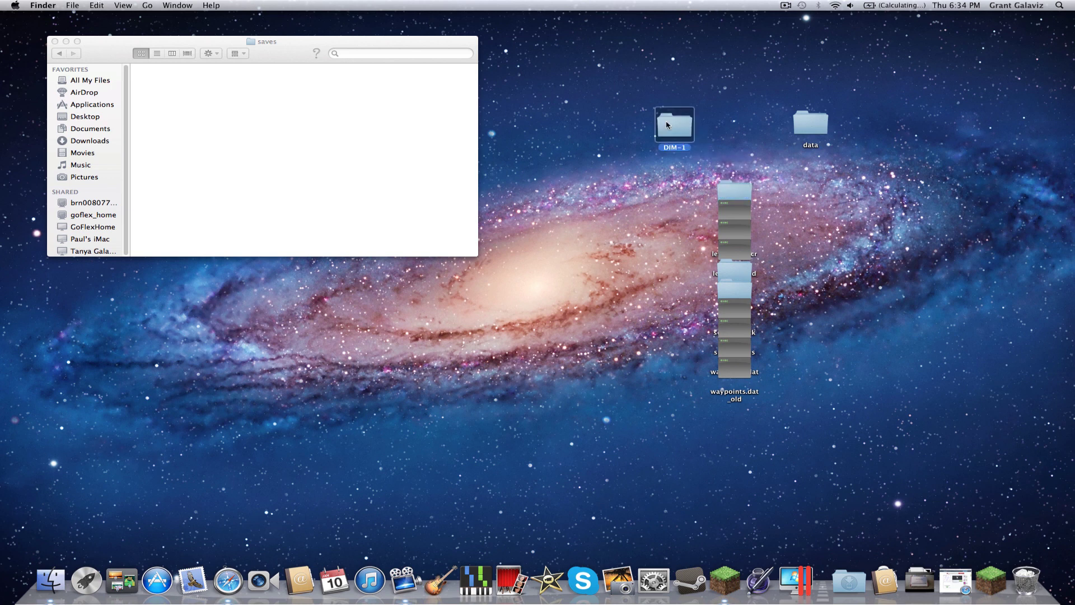
click(737, 199)
click(730, 226)
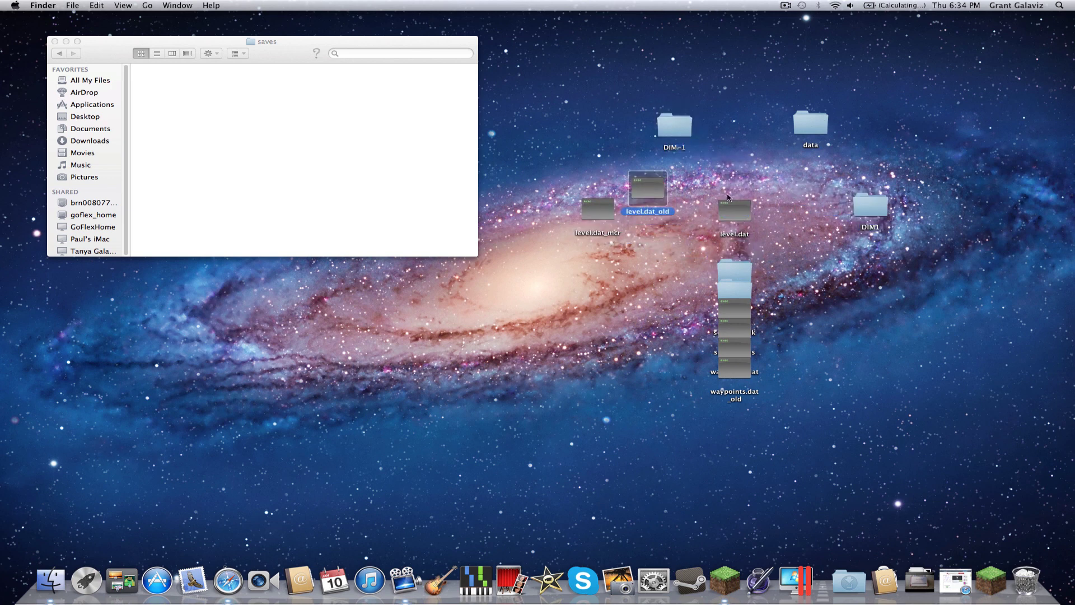
drag(728, 197, 855, 299)
click(738, 290)
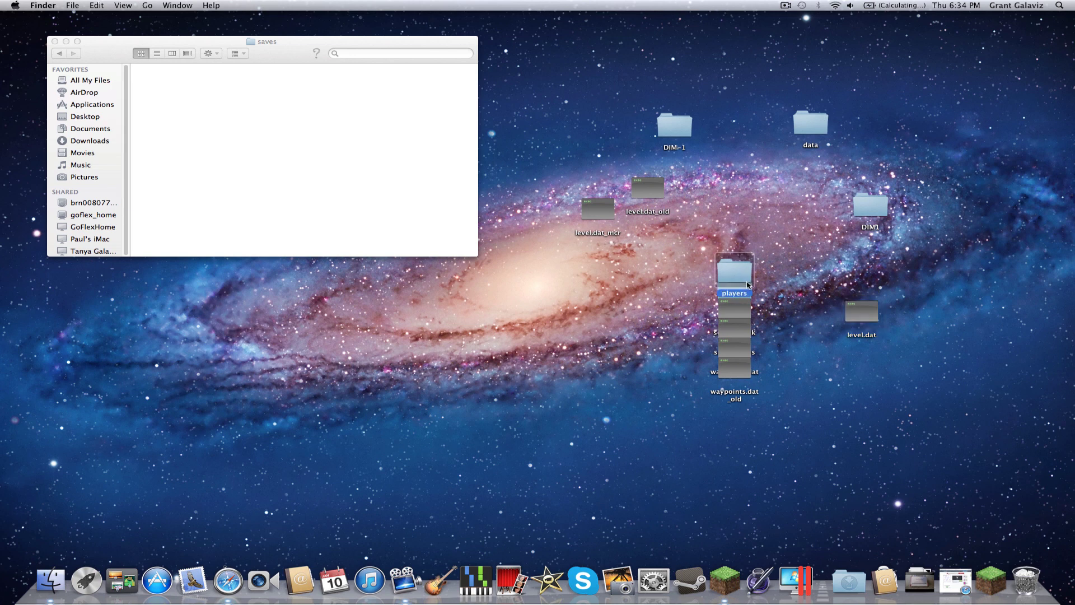
drag(748, 284, 613, 310)
drag(742, 292, 763, 247)
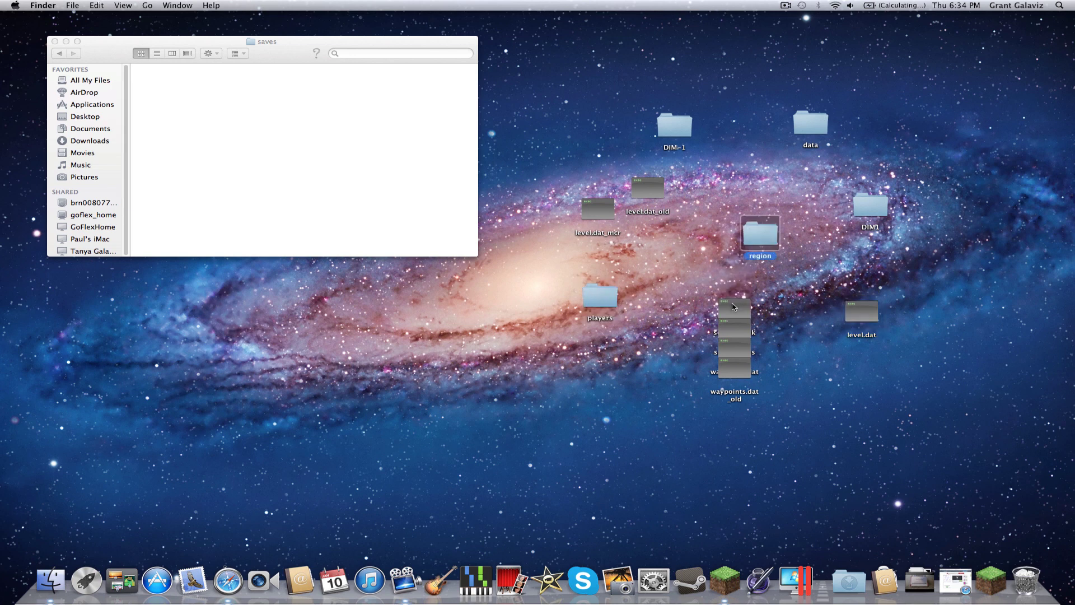
drag(732, 306, 686, 262)
mouse_move(736, 329)
mouse_down()
mouse_move(881, 398)
mouse_move(864, 344)
mouse_up()
- Trash waypoints.dat_old and level.dat_old from the desktop, keeping the other world files
drag(723, 361, 715, 376)
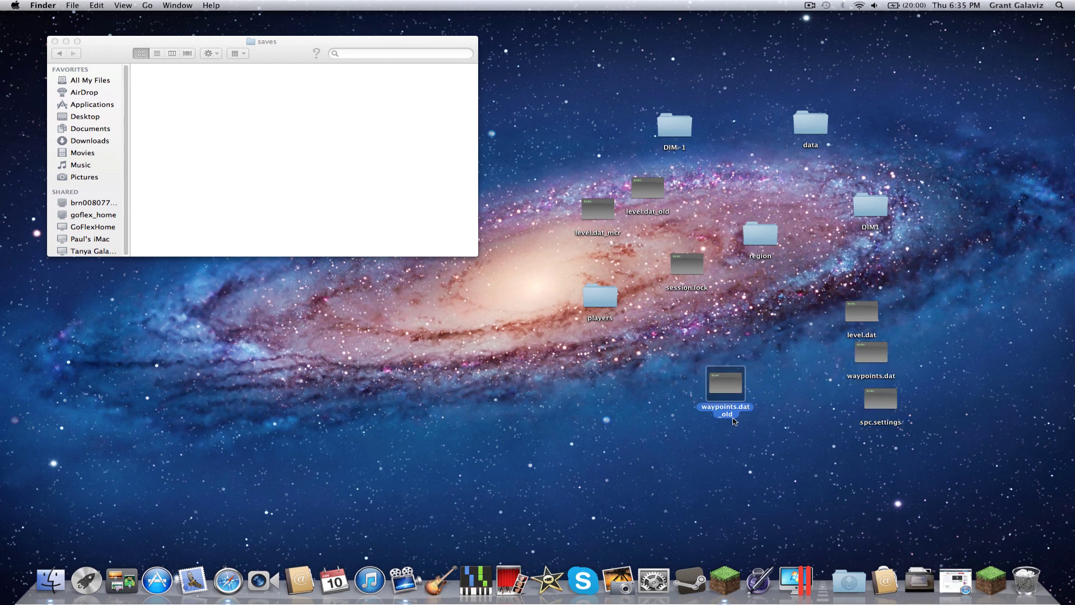
drag(728, 412, 1014, 566)
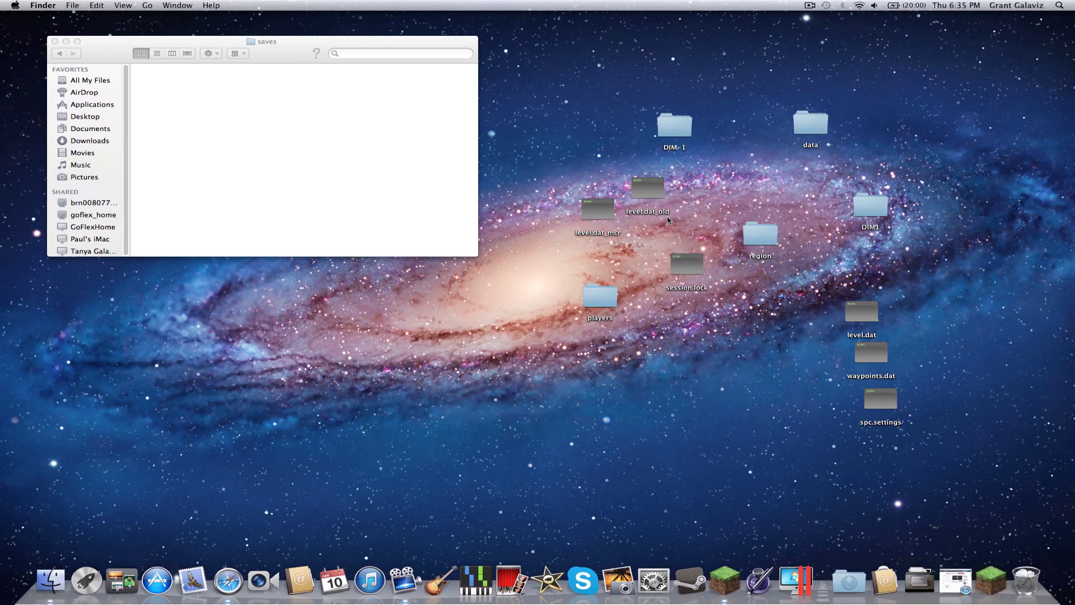
drag(656, 190, 1028, 568)
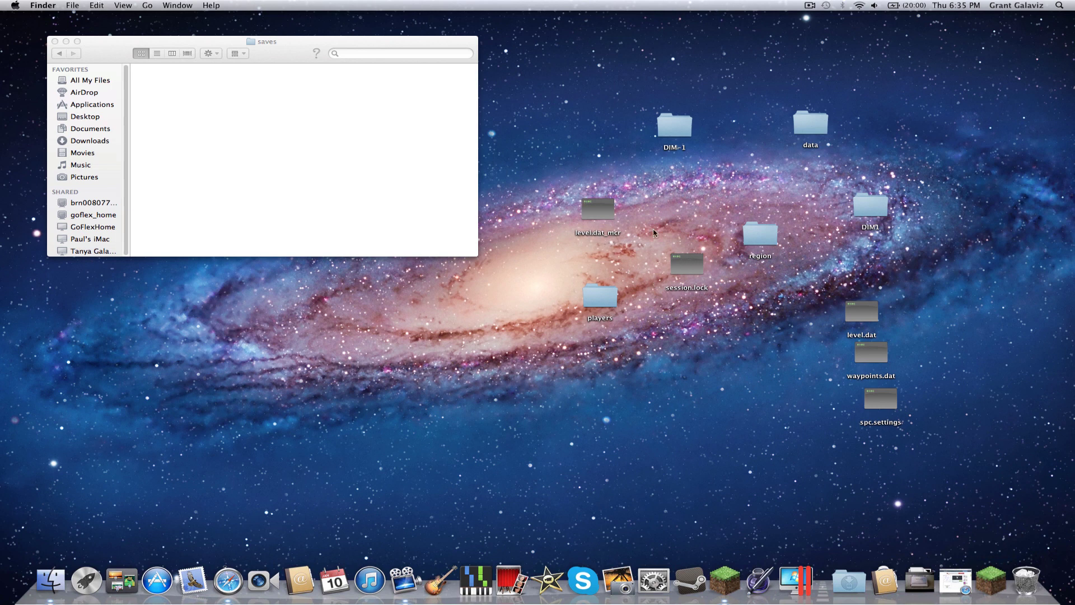
drag(862, 313, 923, 356)
drag(823, 356, 895, 361)
click(945, 372)
- Restore the t3c v3 folder from the Trash to the desktop
click(1025, 580)
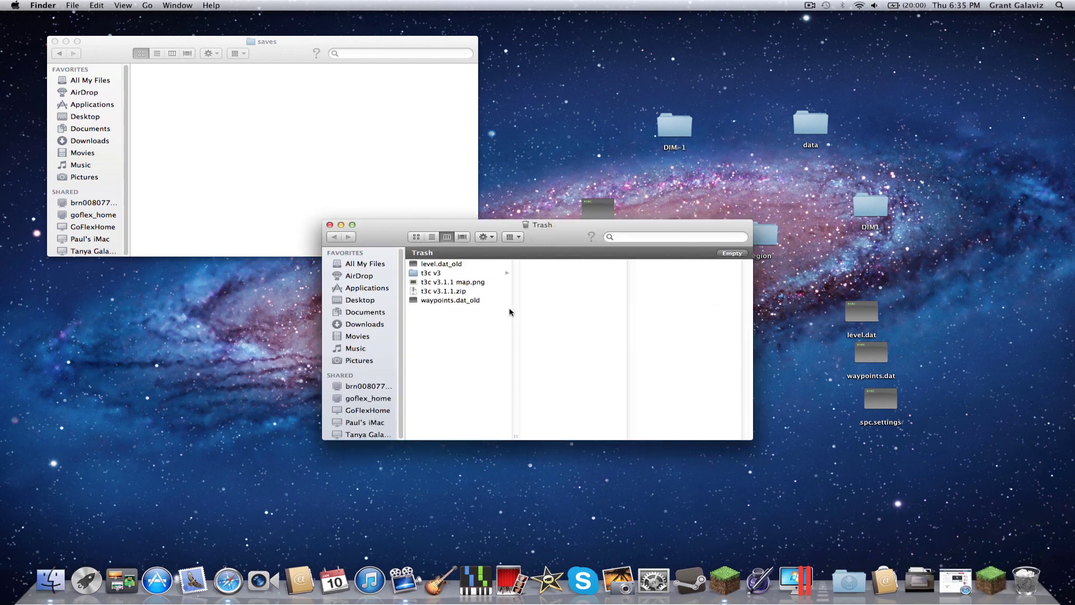
drag(430, 272, 943, 196)
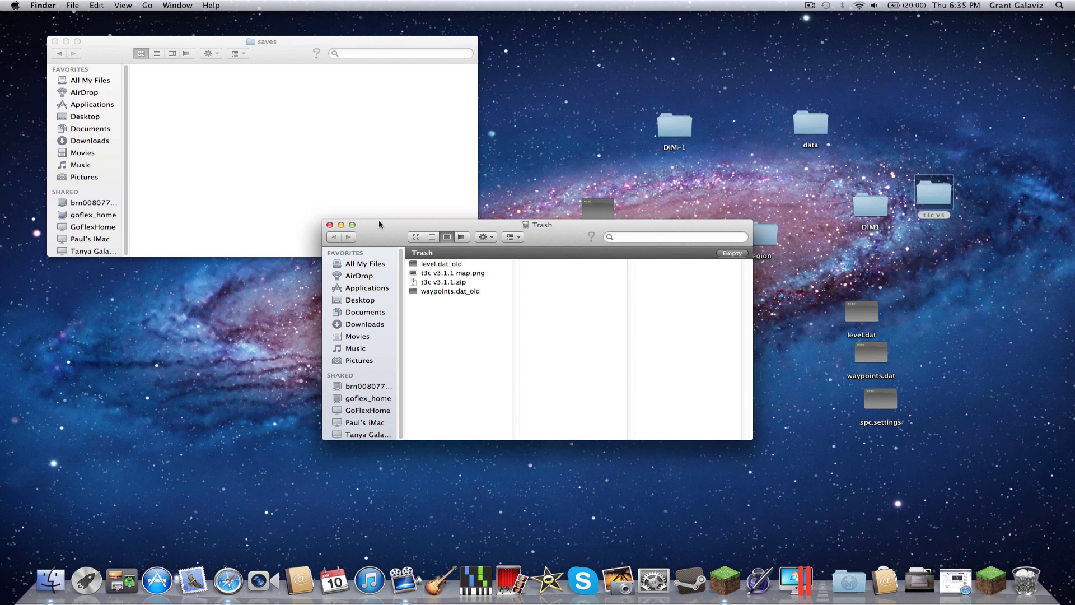
click(329, 224)
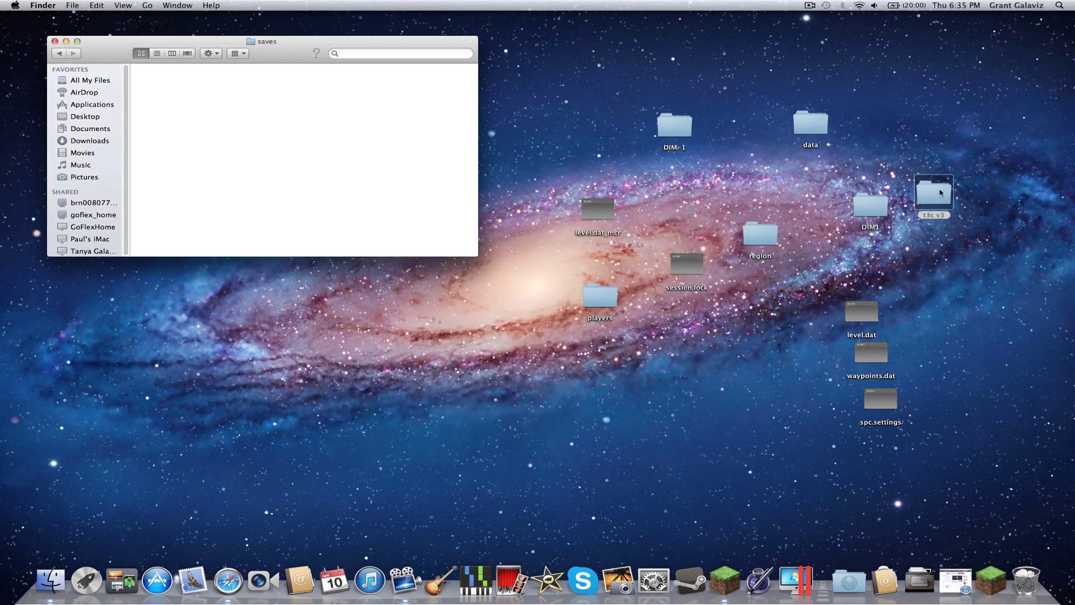
drag(938, 190, 932, 90)
click(942, 178)
- Drop the ten loose world files into t3c v3, then move t3c v3 into saves
mouse_move(593, 97)
mouse_down()
mouse_move(782, 187)
mouse_move(887, 464)
mouse_up()
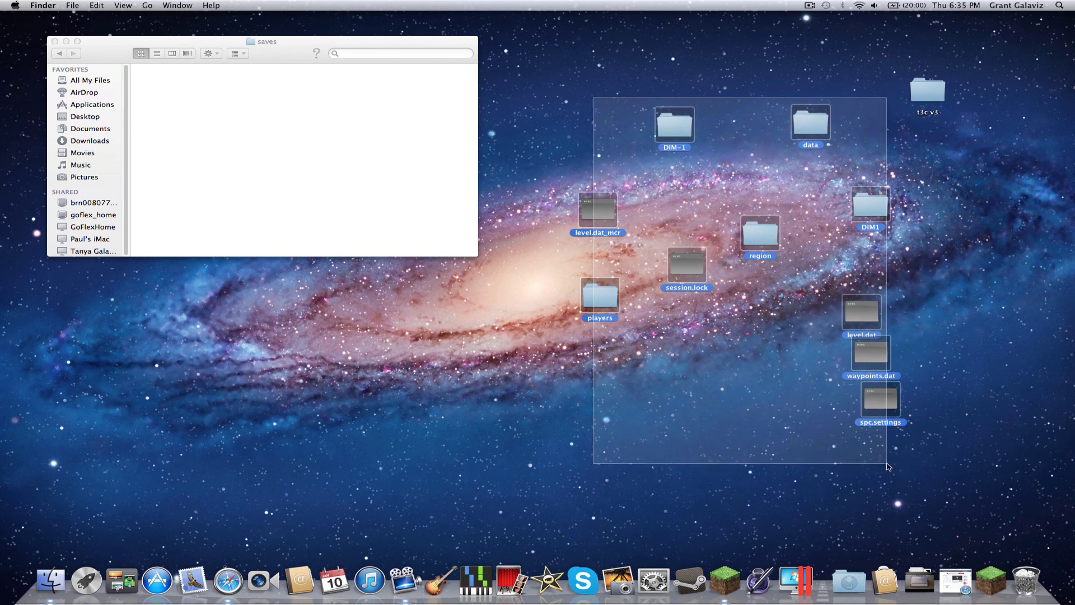
drag(877, 403, 927, 95)
double_click(927, 90)
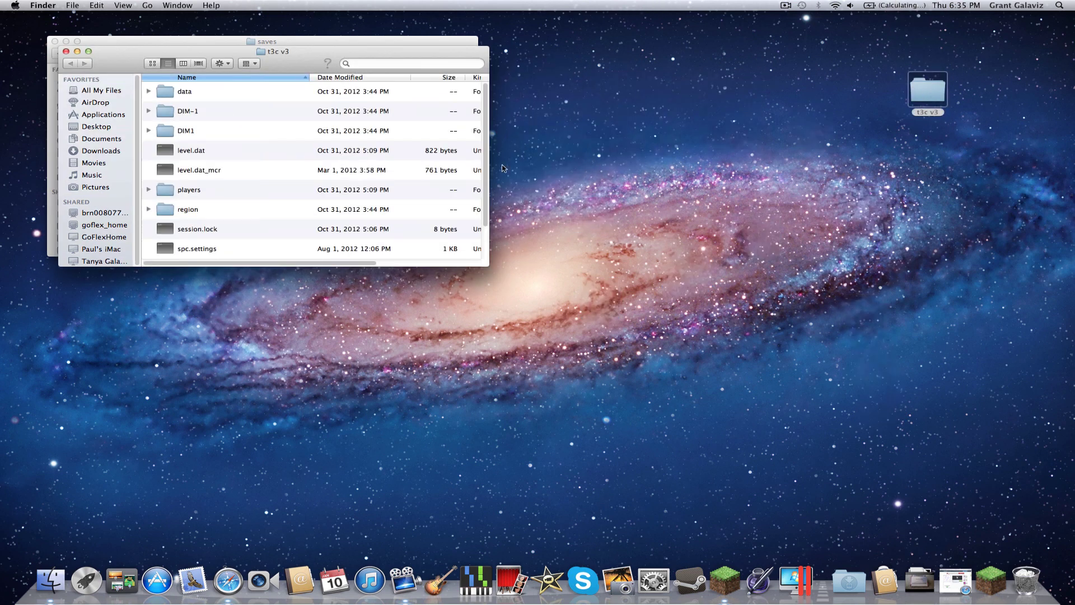
click(66, 51)
mouse_move(924, 95)
mouse_down()
mouse_move(676, 176)
mouse_move(163, 98)
mouse_up()
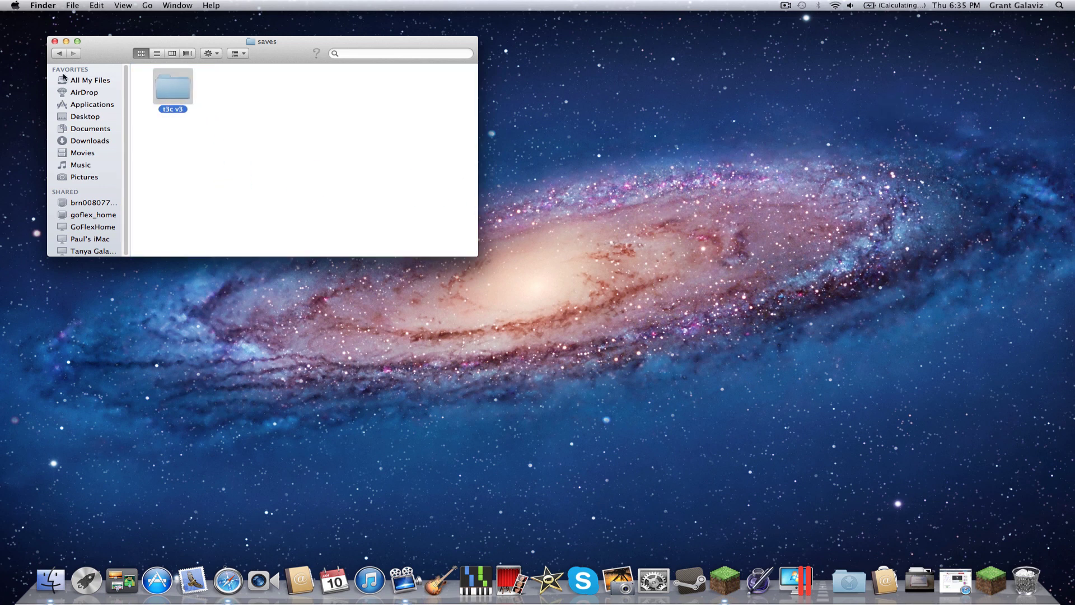
- Reopen Minecraft's Singleplayer list and select tetrix1993's 3rd Course v3.1.1
click(54, 41)
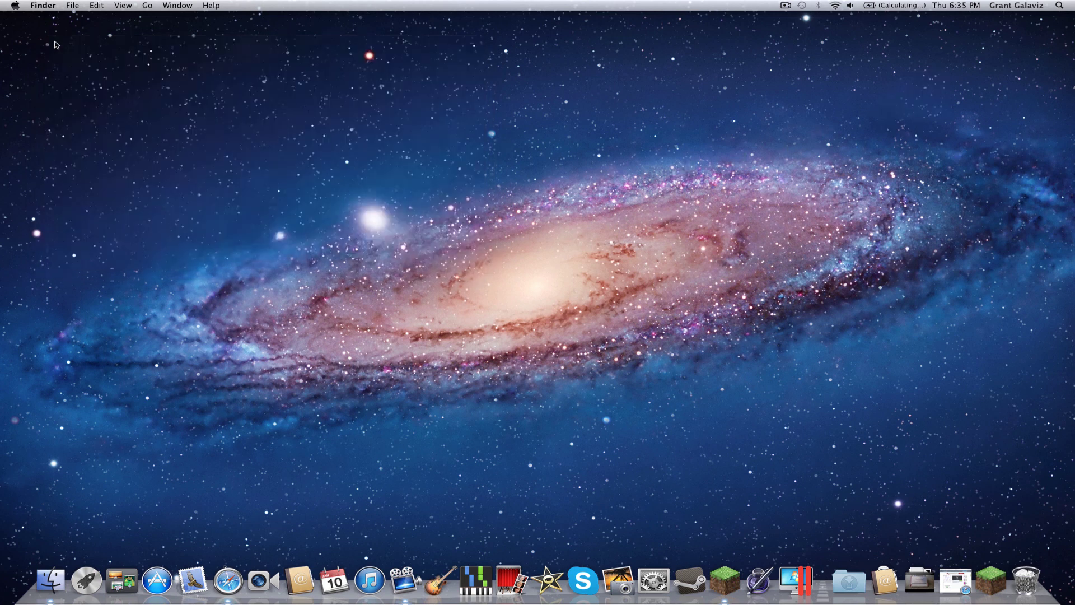
click(999, 591)
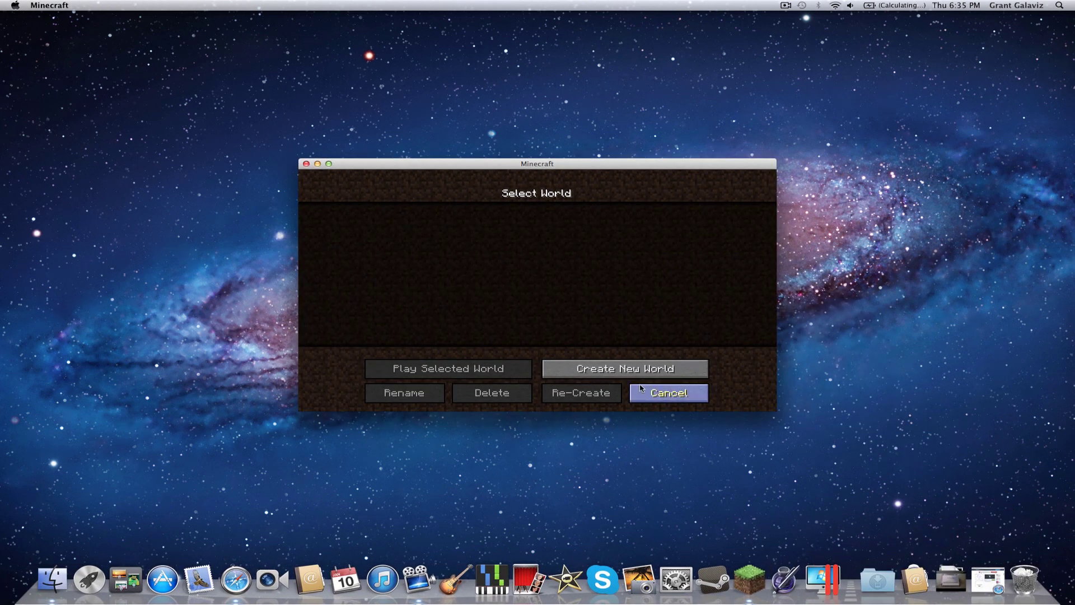
click(678, 393)
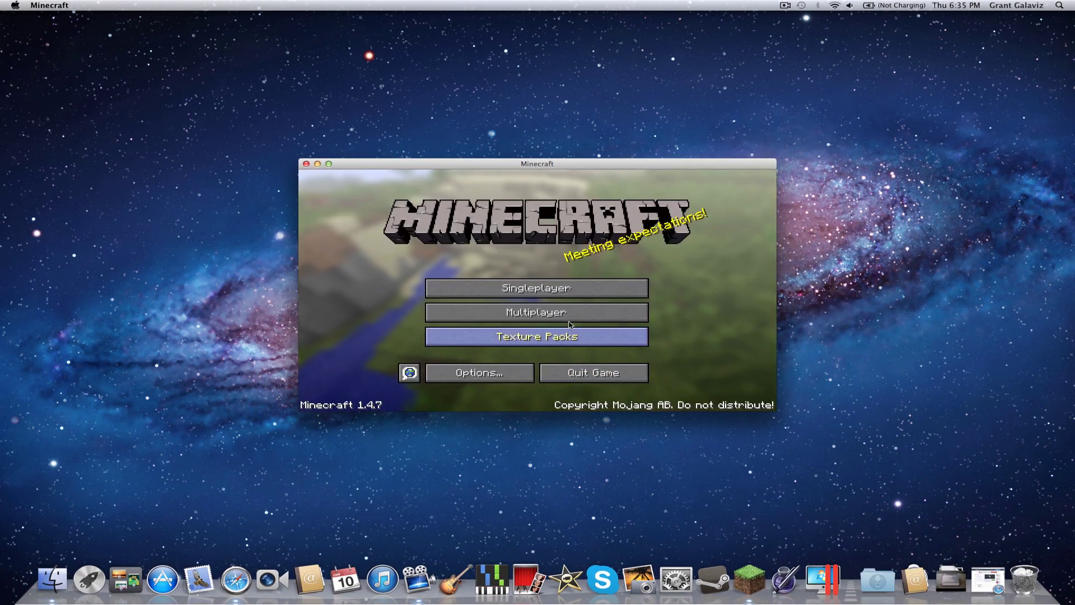
click(564, 289)
click(434, 270)
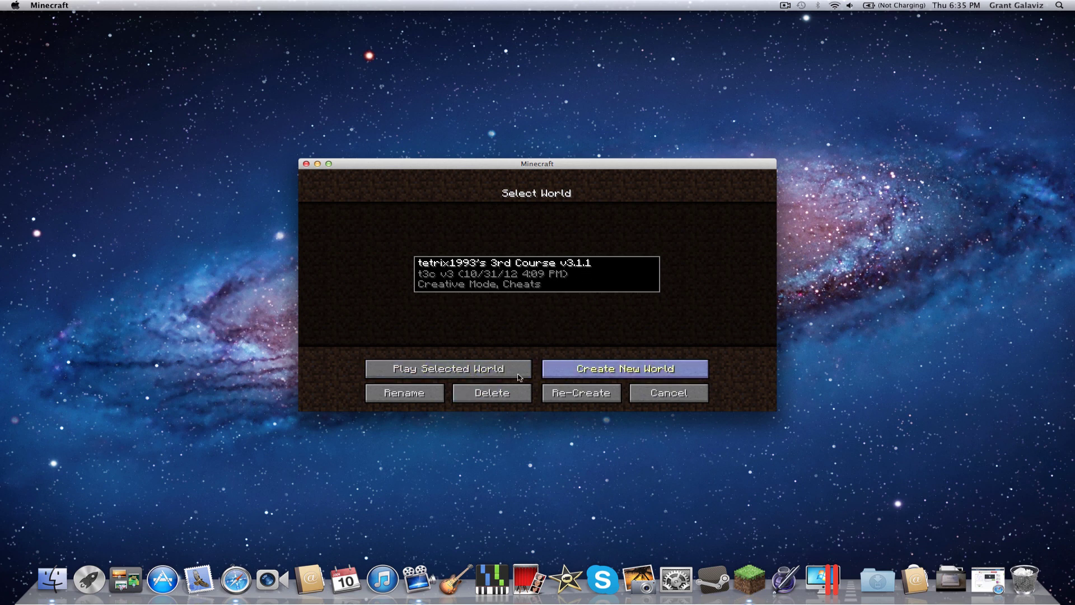
- Play the selected world and walk past the fountain into the course room
click(485, 372)
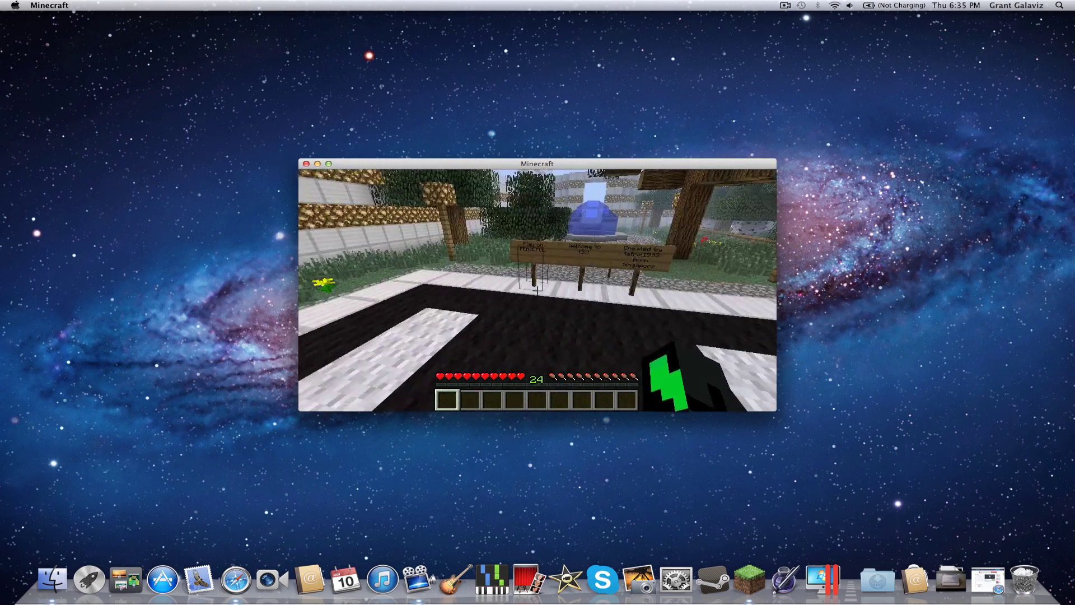
key(w)
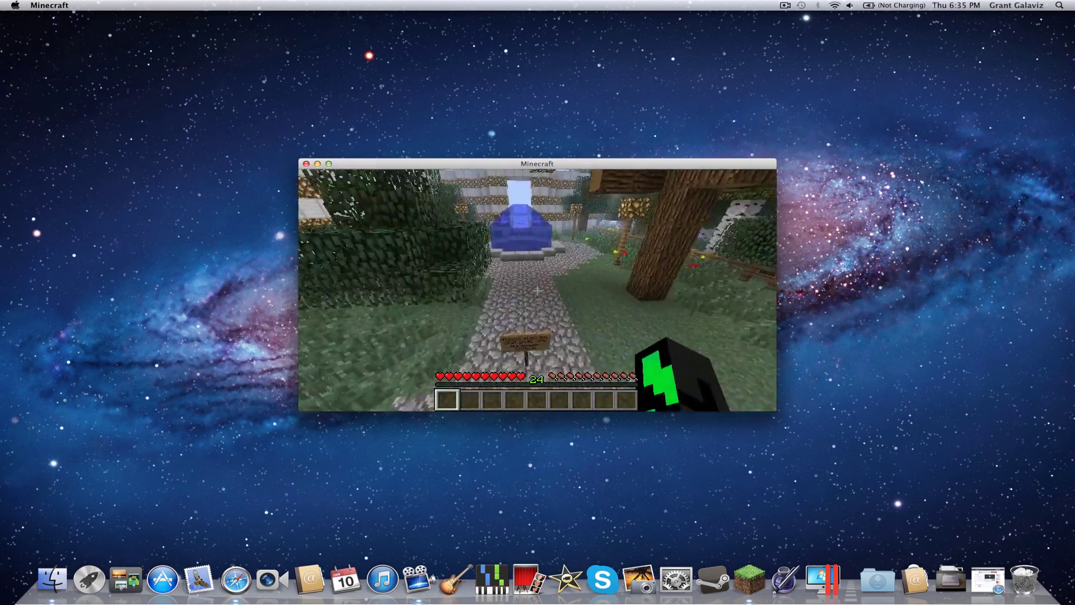
key(w)
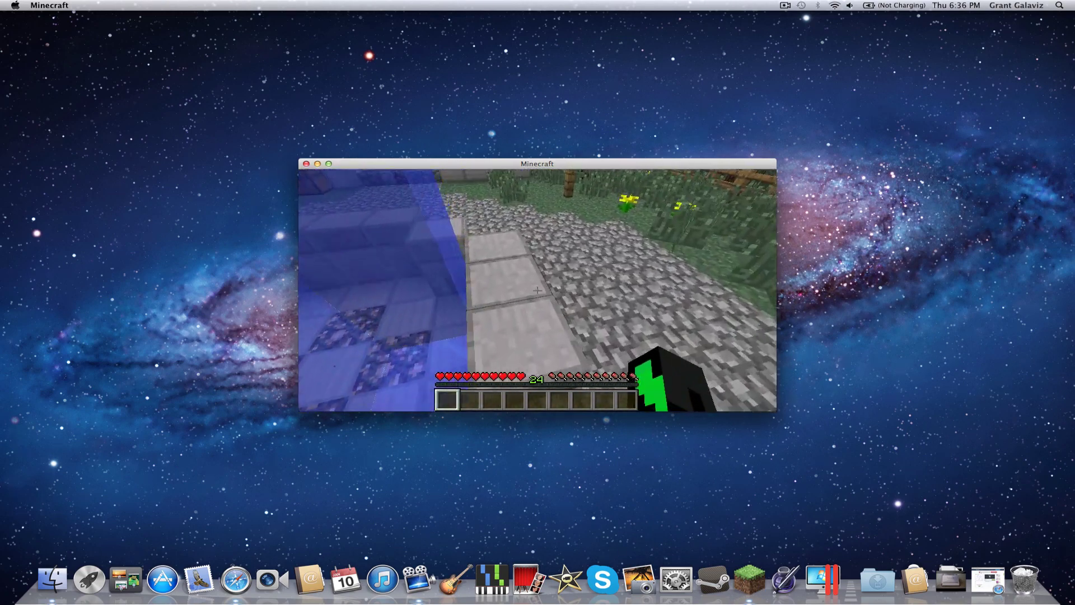
key(w)
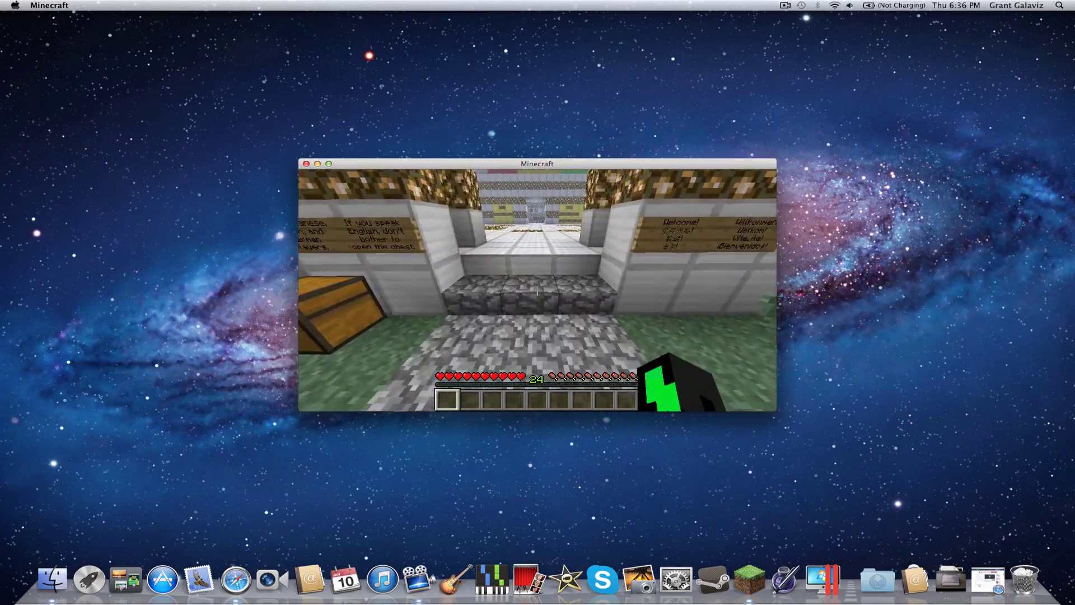
key(w)
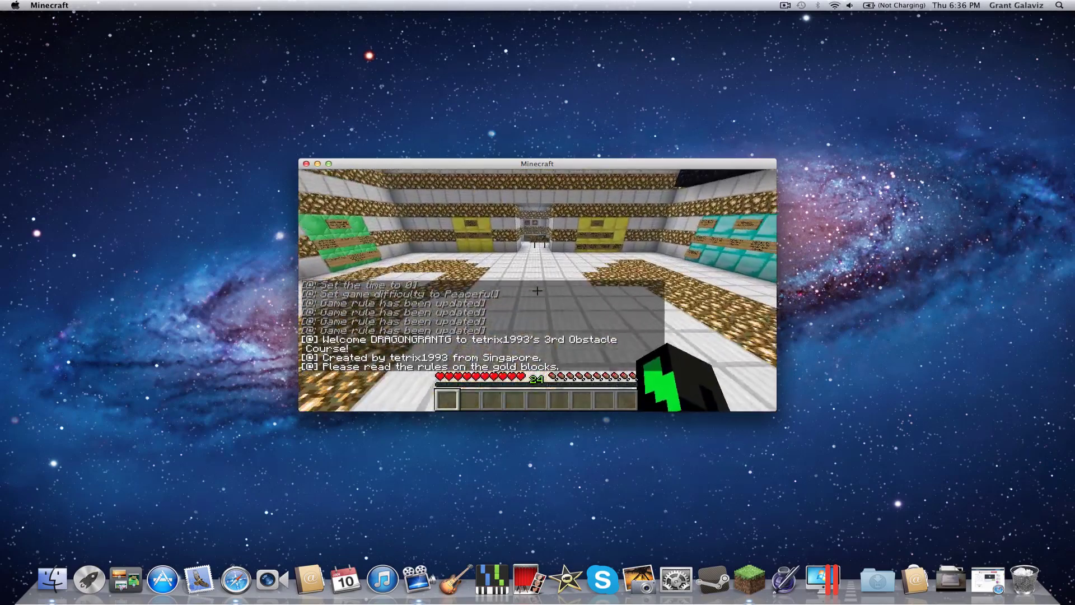
- Enter /gamemode 2, then walk into the chest room onto the floor plate
key(slash)
text(/gamemode)
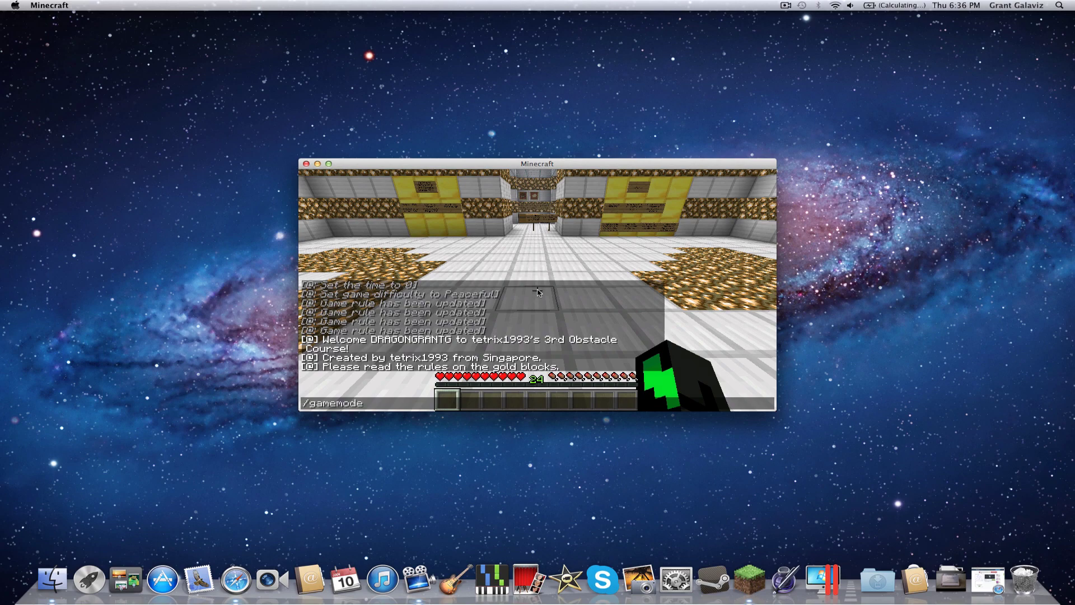
text(2)
key(Return)
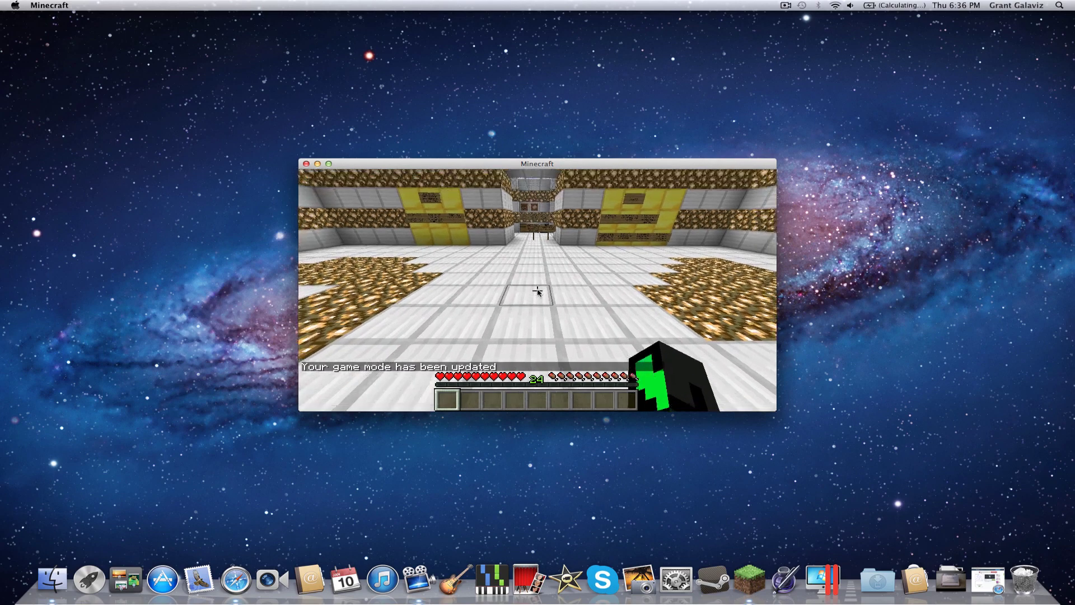
key(w)
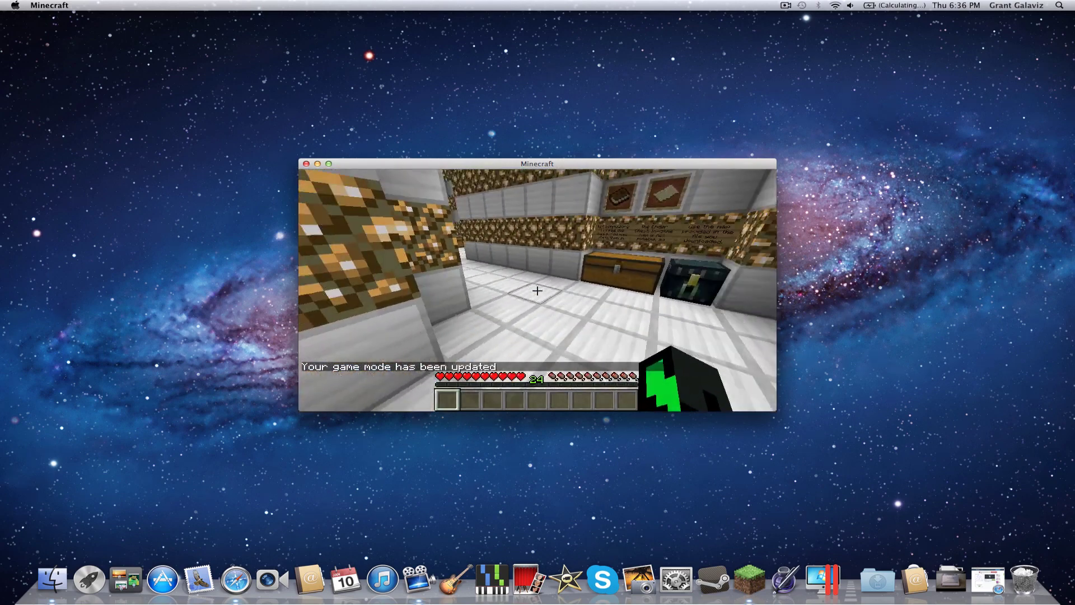
key(w)
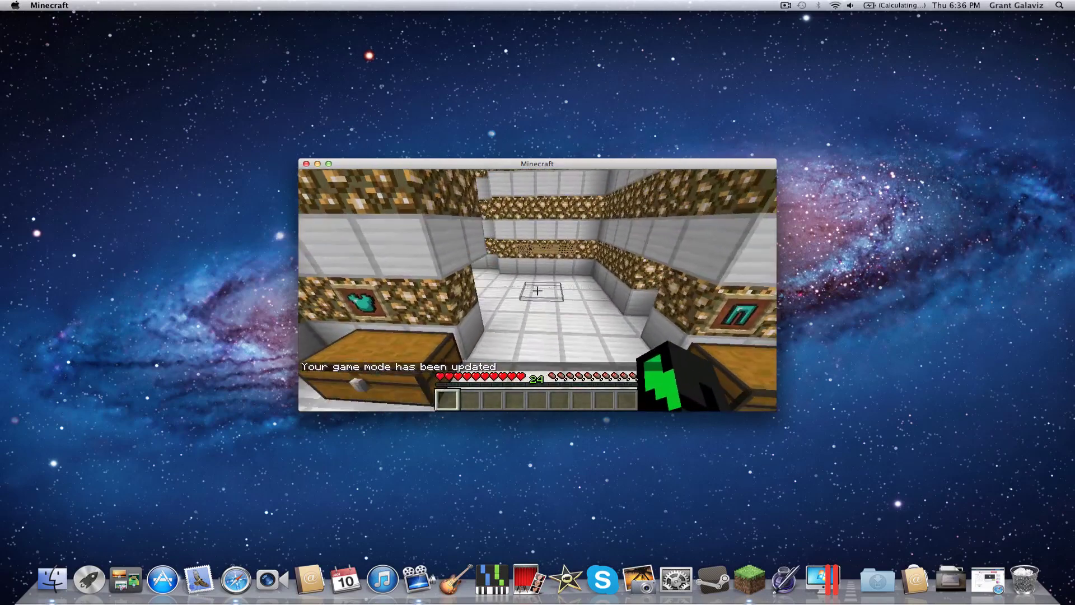
key(w)
key(w)
- Walk through the Basic Parkour Training rooms to the Reaching the Ladder wall
key(w)
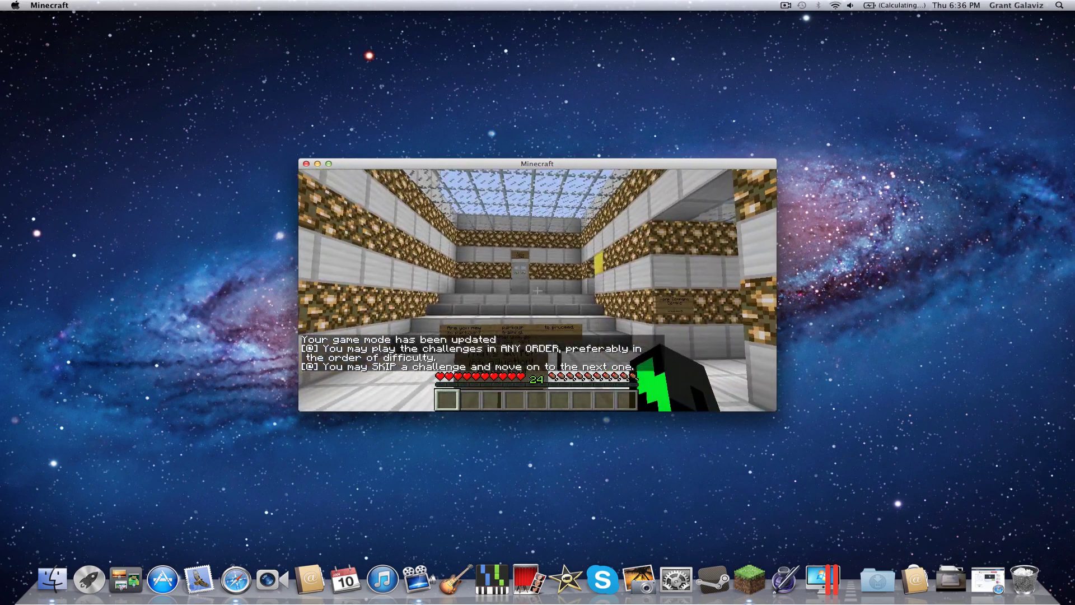
key(w)
key(w)
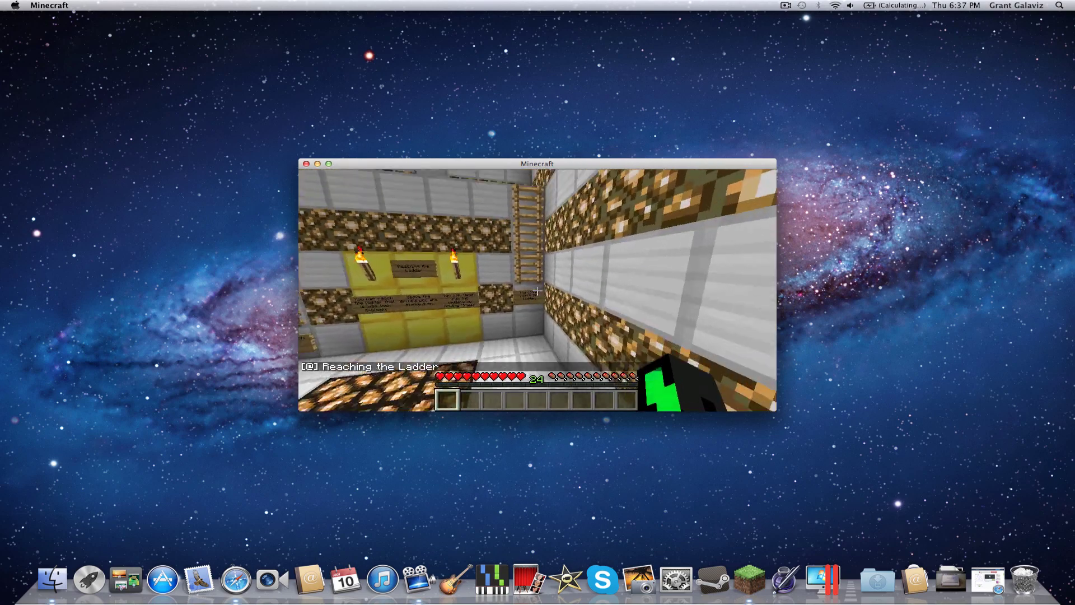
key(w)
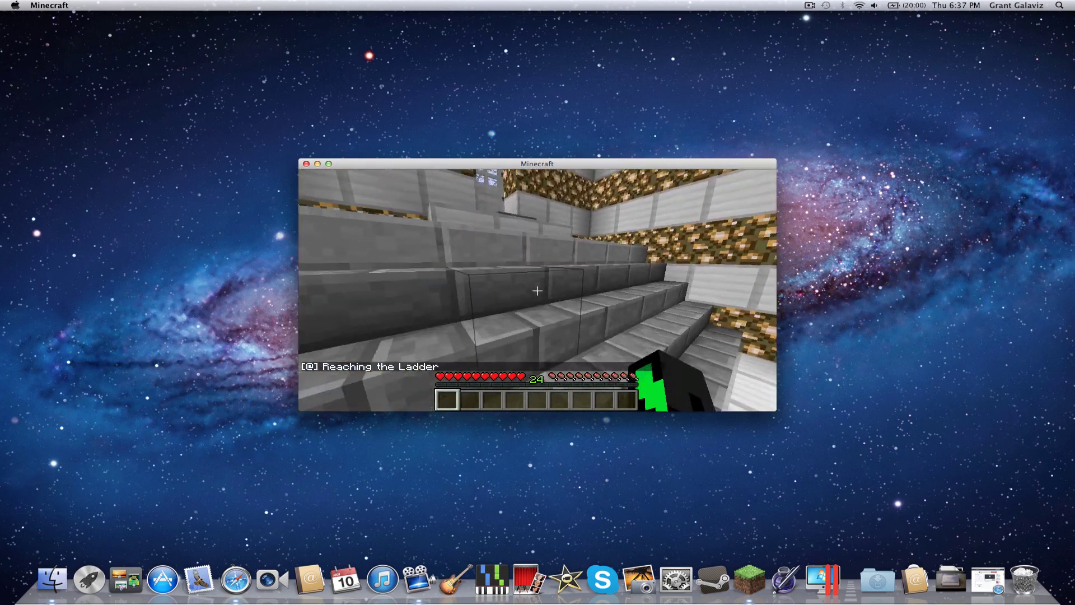